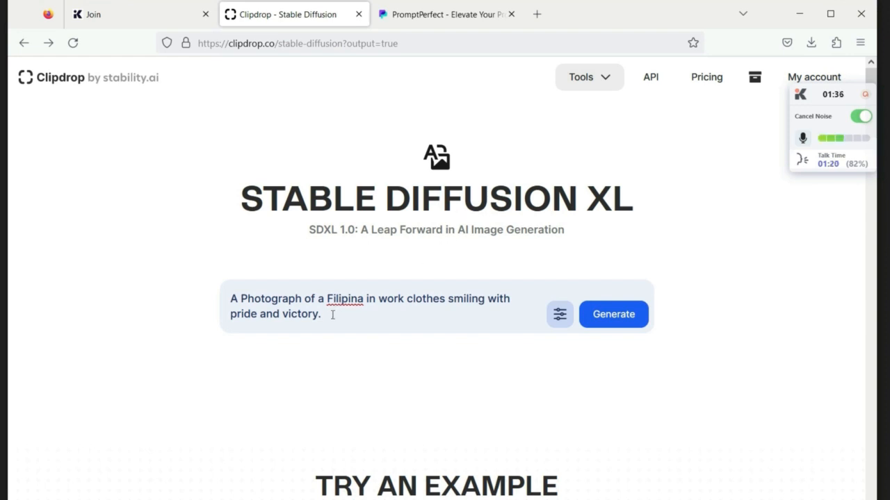
Step: Generate images from the Filipina photograph prompt in Portrait (4:5) aspect ratio with no style, skipping the subscription offer
{"action": "left_click", "coordinate": [559, 319]}
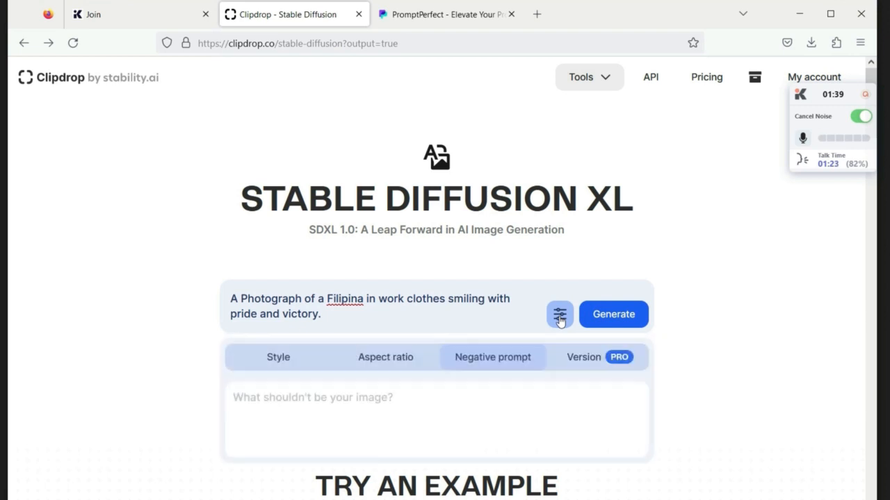
{"action": "left_click", "coordinate": [379, 365]}
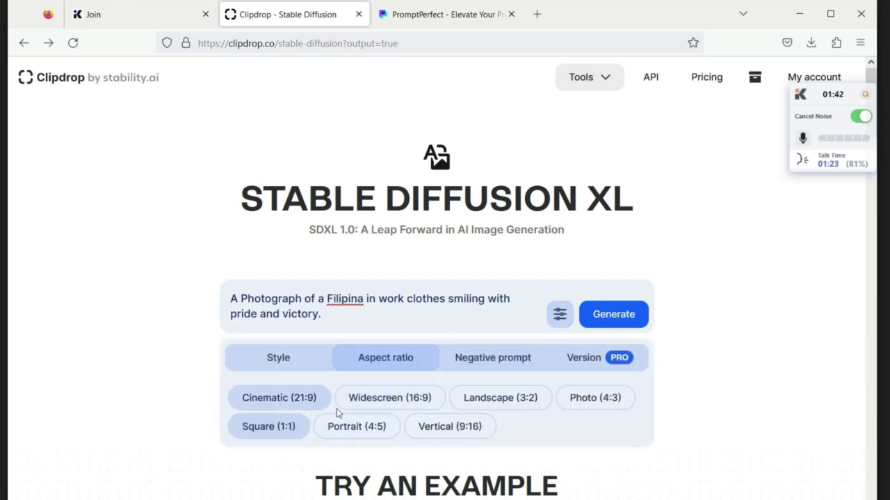
{"action": "left_click", "coordinate": [366, 432]}
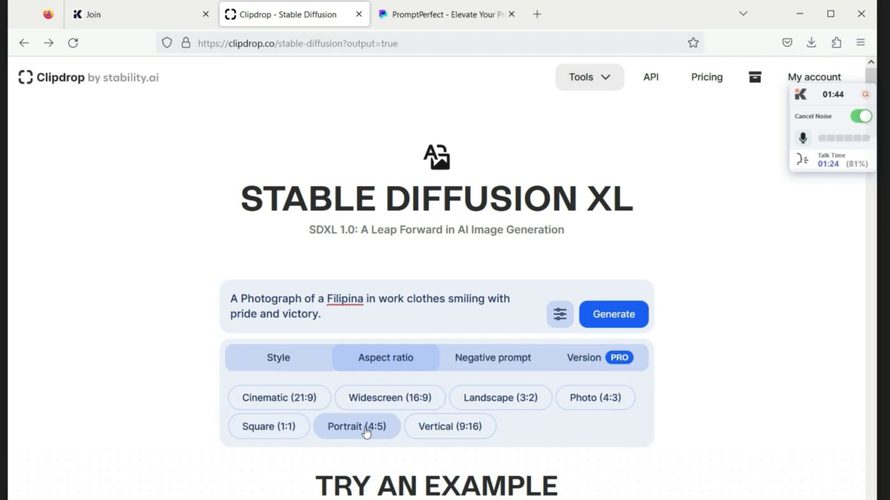
{"action": "left_click", "coordinate": [278, 360]}
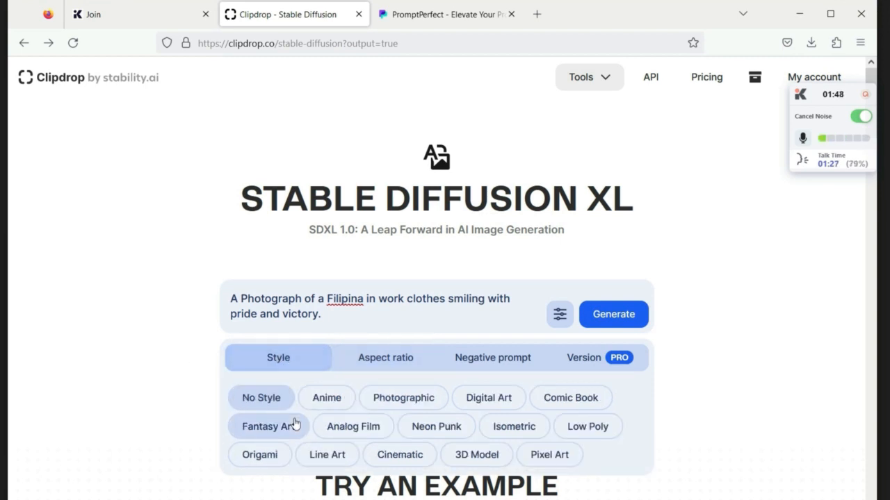
{"action": "left_click", "coordinate": [157, 358]}
{"action": "left_click", "coordinate": [614, 320]}
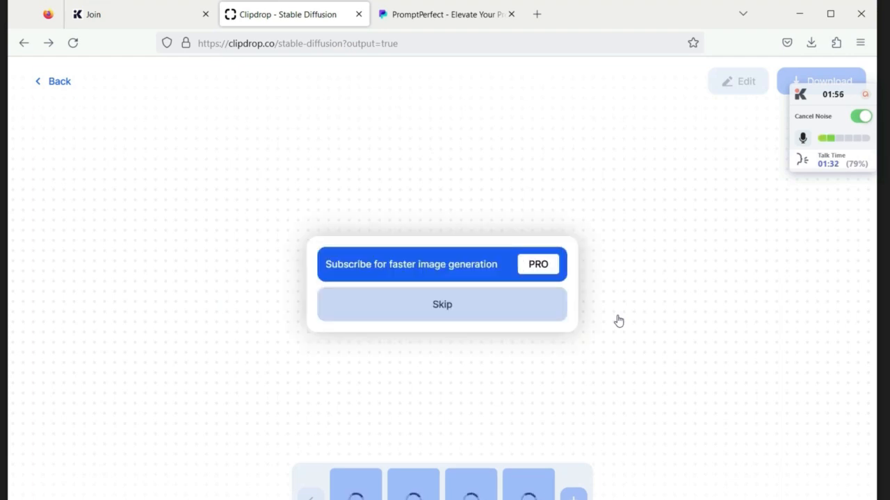
{"action": "left_click", "coordinate": [489, 310]}
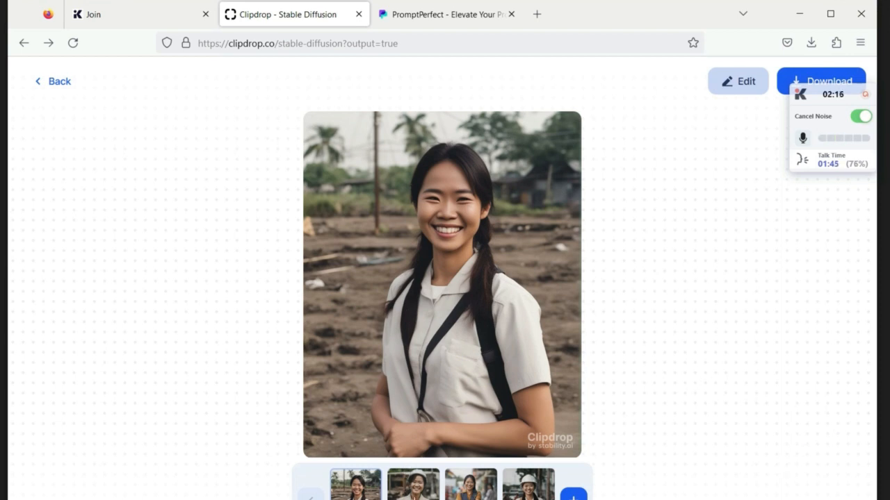
Step: View the four generated images one by one to compare the woman's clothing, pose and background
{"action": "left_click", "coordinate": [410, 492]}
{"action": "left_click", "coordinate": [356, 495]}
{"action": "left_click", "coordinate": [400, 493]}
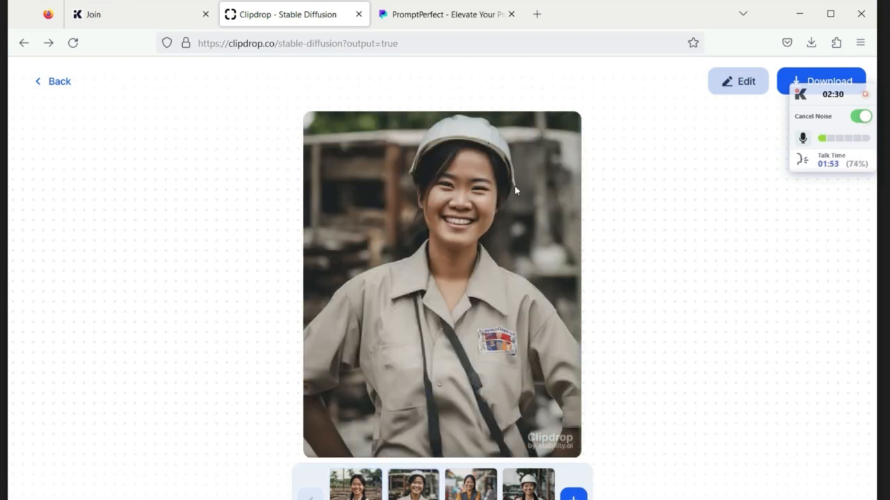
{"action": "left_click", "coordinate": [473, 480]}
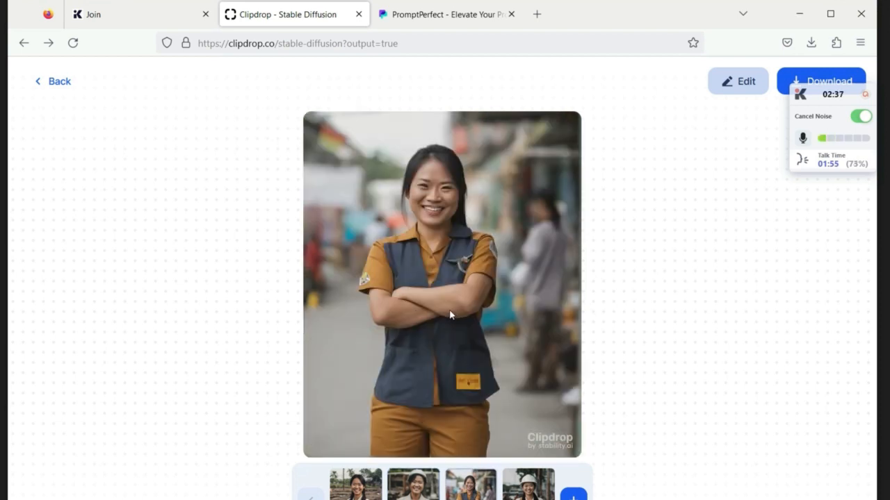
{"action": "left_click", "coordinate": [526, 495]}
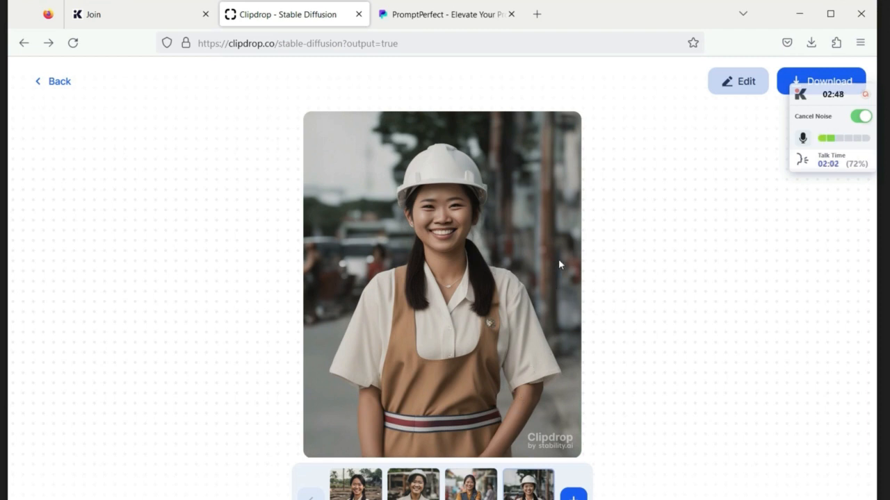
Step: Return to the Stable Diffusion prompt page with the full prompt text selected and switch to PromptPerfect
{"action": "left_click", "coordinate": [63, 87]}
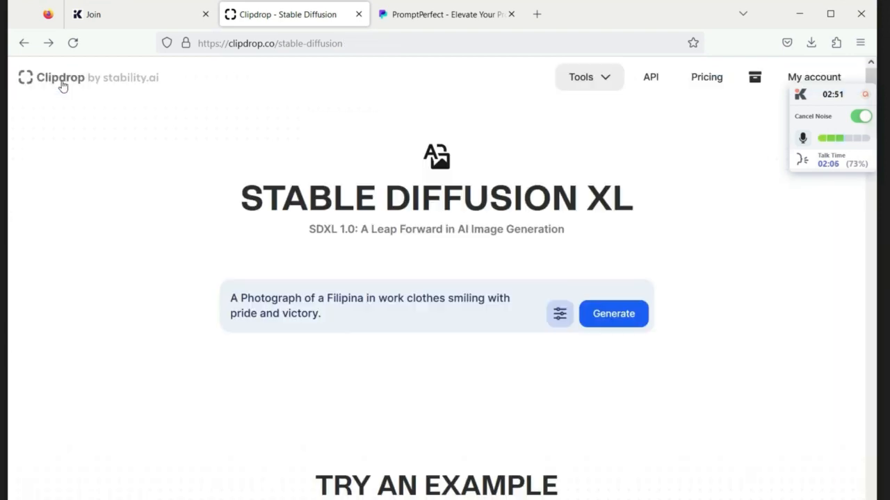
{"action": "left_click", "coordinate": [338, 320]}
{"action": "key", "text": "ctrl+a"}
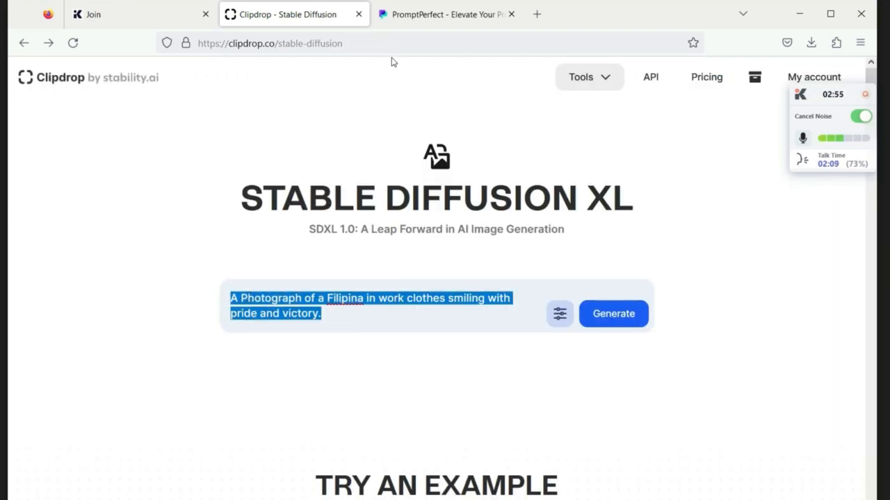
{"action": "left_click", "coordinate": [426, 17]}
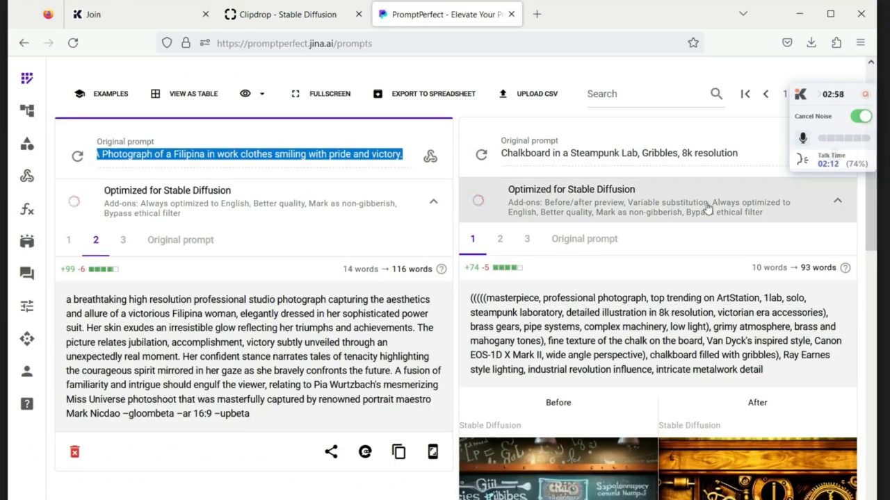
Step: Review the Quality and Moderate add-on settings for Stable Diffusion prompt optimization and close them
{"action": "left_click_drag", "start_coordinate": [874, 228], "coordinate": [863, 142]}
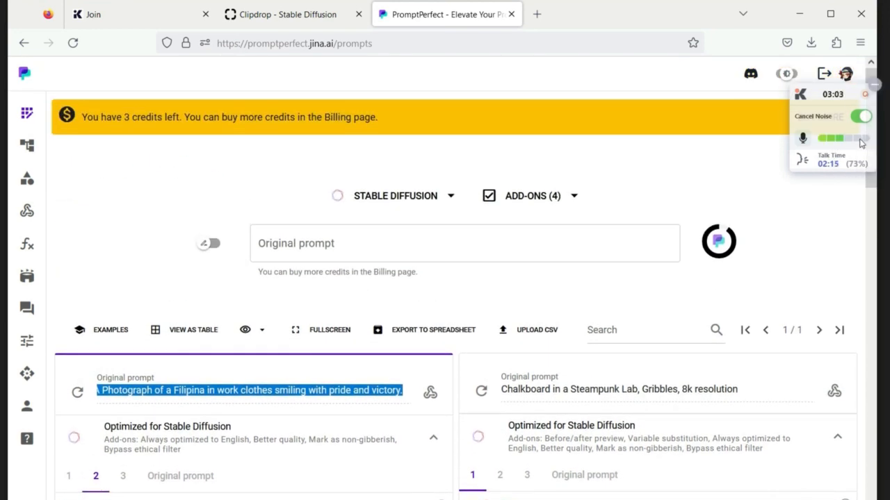
{"action": "left_click", "coordinate": [872, 180]}
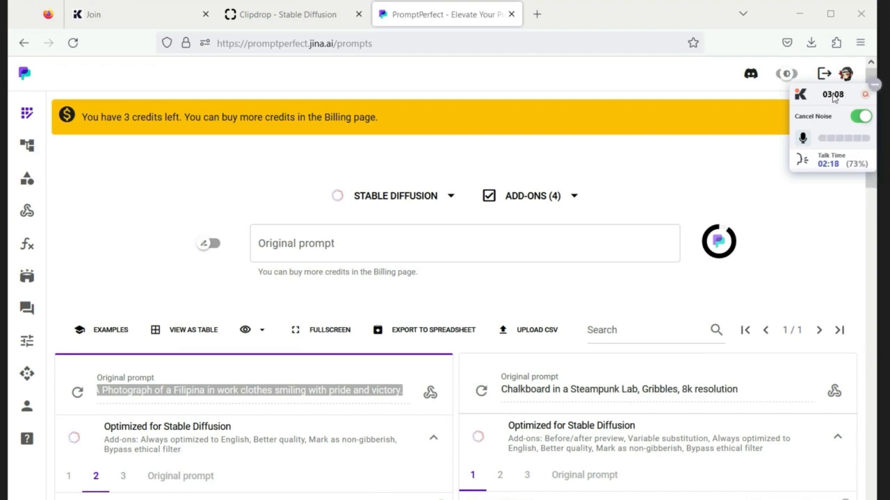
{"action": "left_click_drag", "start_coordinate": [820, 98], "coordinate": [670, 59]}
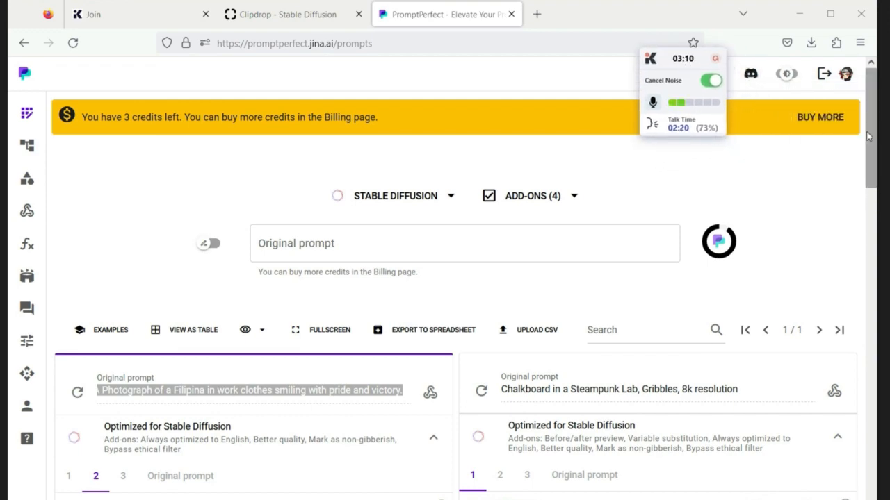
{"action": "left_click_drag", "start_coordinate": [871, 137], "coordinate": [881, 178]}
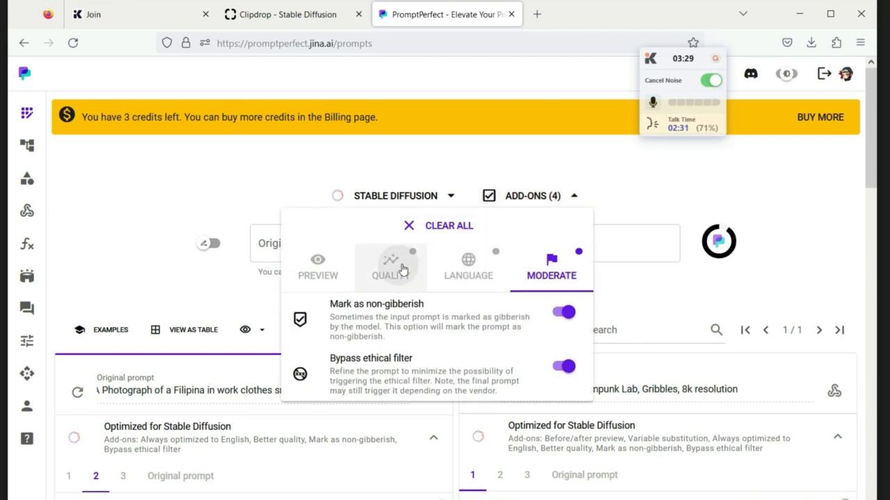
{"action": "left_click", "coordinate": [403, 269]}
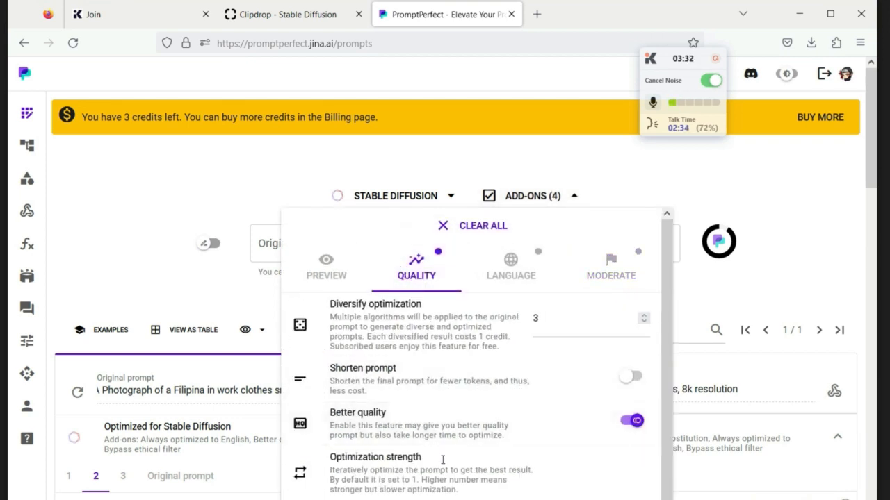
{"action": "left_click", "coordinate": [605, 270]}
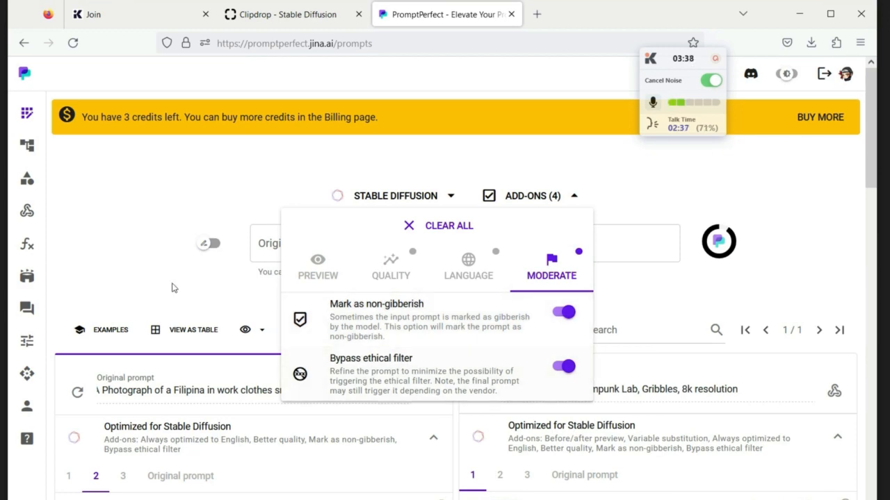
{"action": "left_click", "coordinate": [141, 254]}
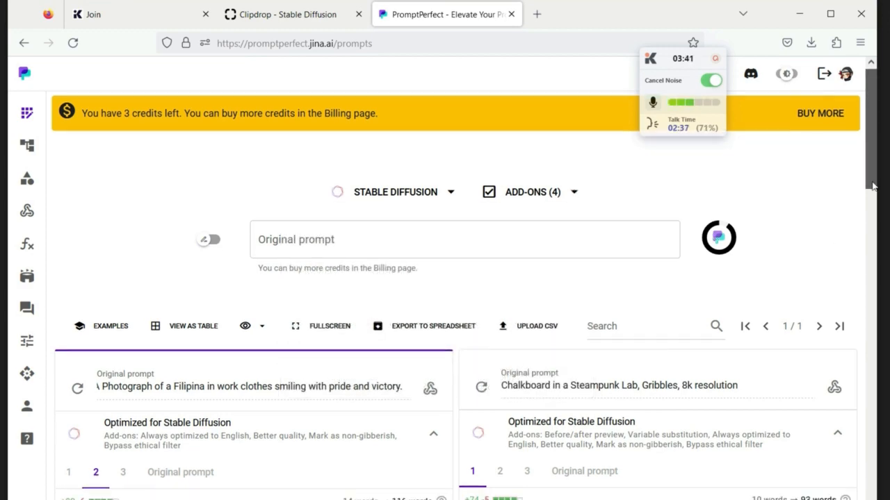
Step: Examine the original Filipina prompt with its token-change indicator and read optimized versions 1, 2 and 3
{"action": "scroll", "coordinate": [877, 244], "scroll_direction": "down", "scroll_amount": 4}
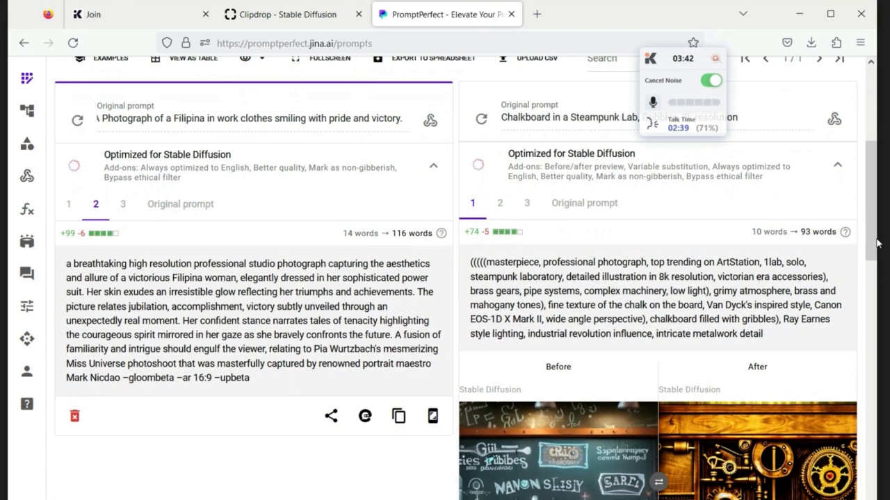
{"action": "left_click", "coordinate": [182, 205]}
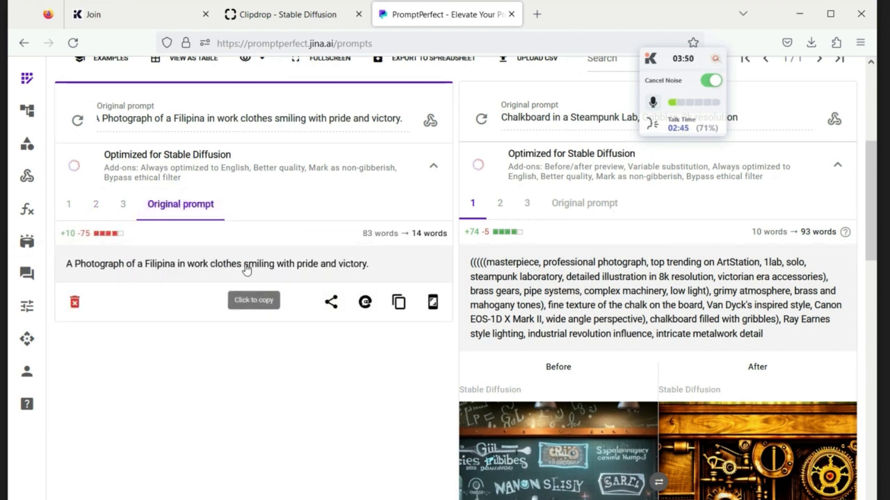
{"action": "mouse_move", "coordinate": [108, 235]}
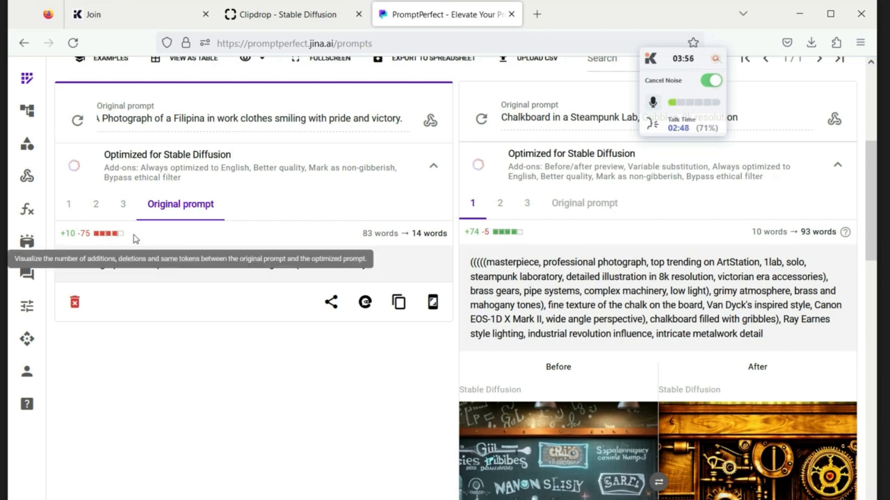
{"action": "left_click", "coordinate": [69, 204]}
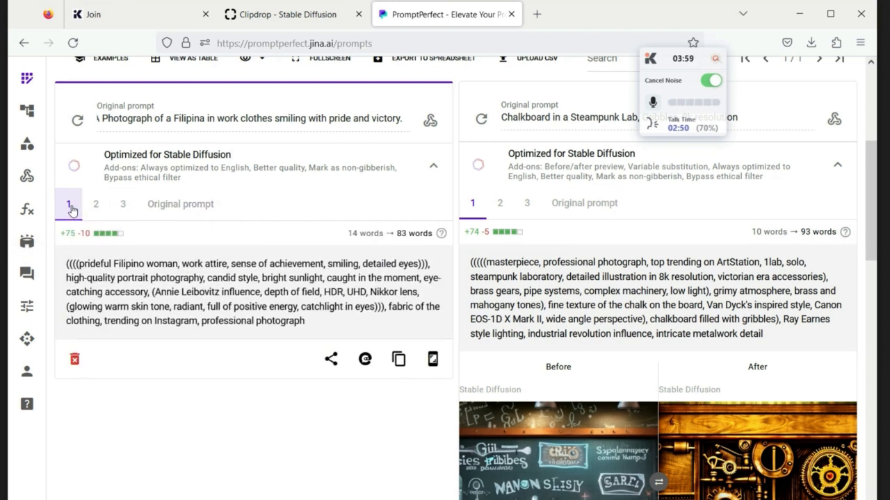
{"action": "left_click", "coordinate": [95, 204]}
{"action": "left_click", "coordinate": [122, 204]}
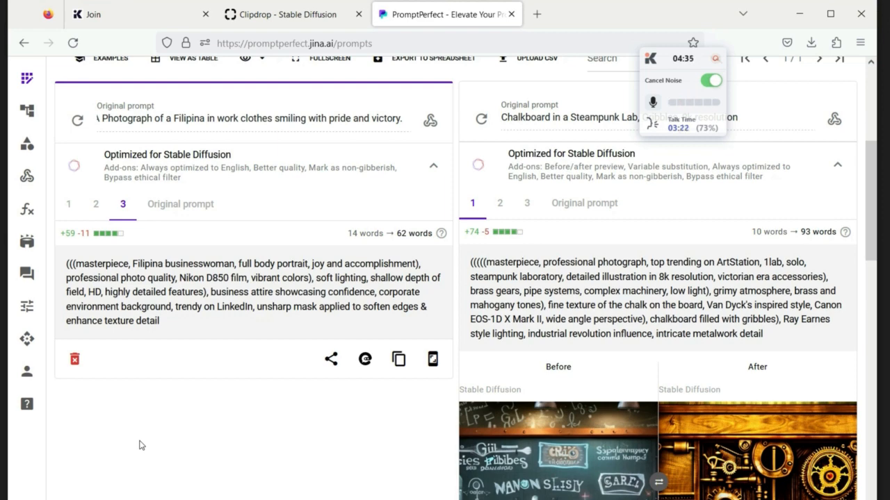
Step: Compare the optimized versions of the Filipina prompt again to choose which one to use
{"action": "left_click_drag", "start_coordinate": [873, 246], "coordinate": [870, 146]}
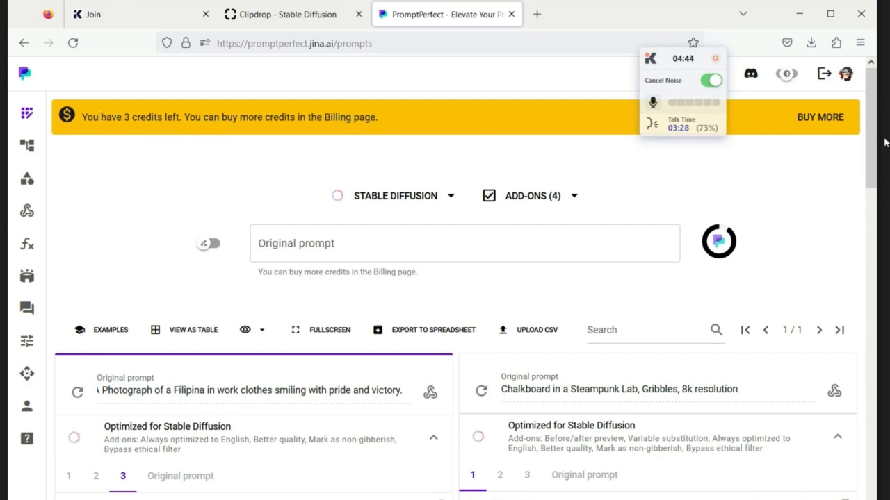
{"action": "left_click_drag", "start_coordinate": [875, 150], "coordinate": [883, 212]}
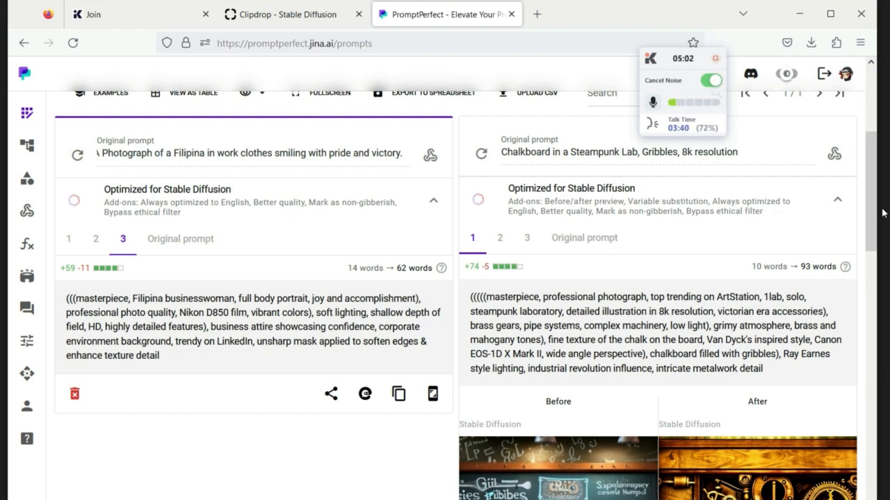
{"action": "left_click_drag", "start_coordinate": [872, 210], "coordinate": [873, 194]}
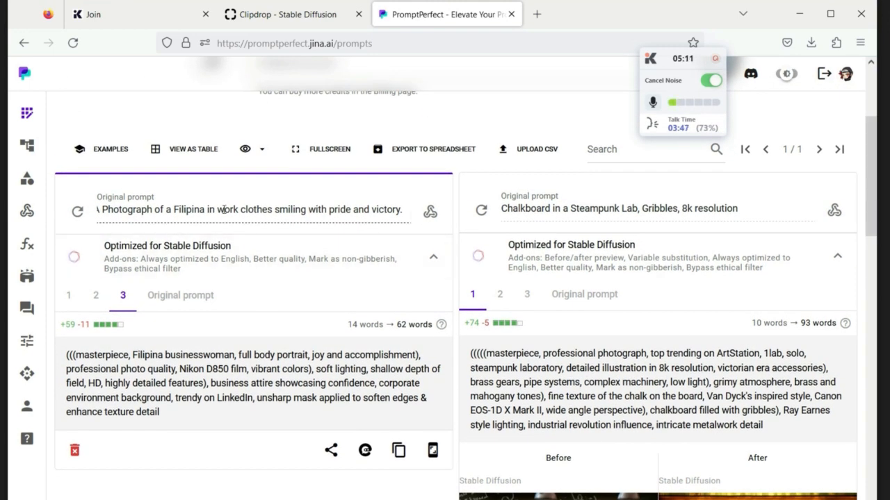
{"action": "left_click", "coordinate": [73, 296]}
{"action": "left_click", "coordinate": [126, 300]}
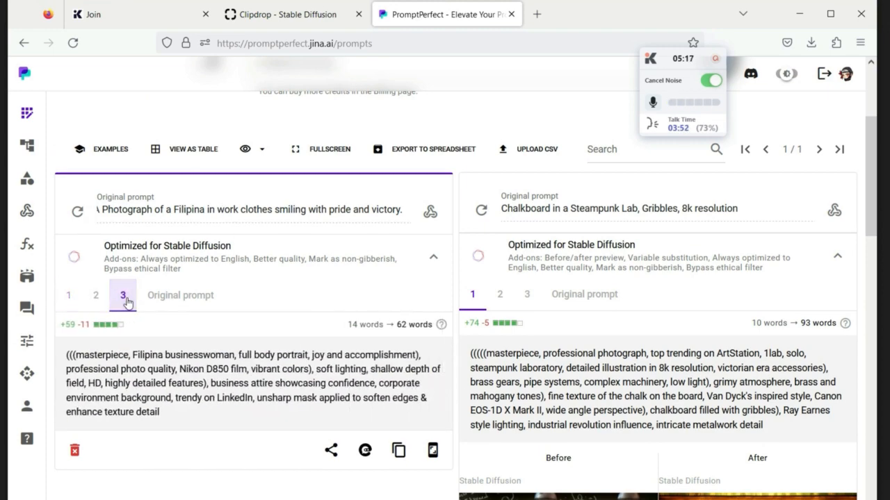
{"action": "left_click", "coordinate": [69, 296]}
{"action": "left_click", "coordinate": [95, 296]}
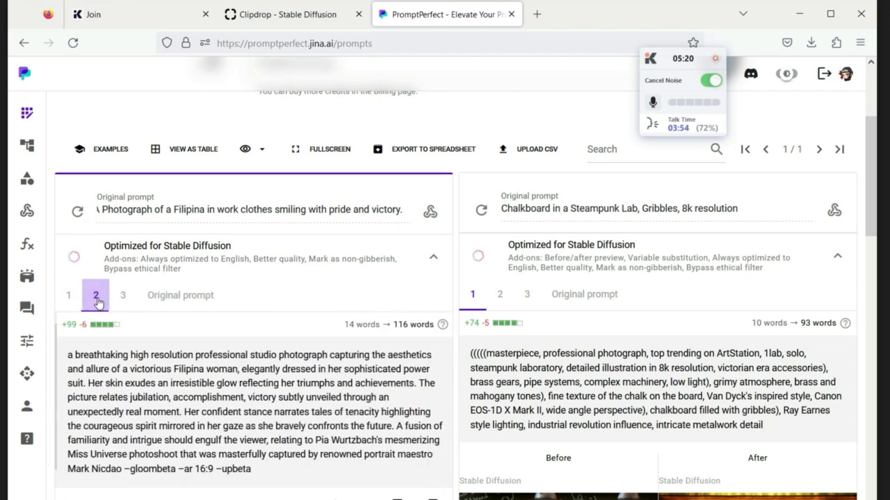
Step: Copy optimized version 3 of the Filipina prompt and replace the Stable Diffusion prompt in Clipdrop with it
{"action": "left_click", "coordinate": [122, 300]}
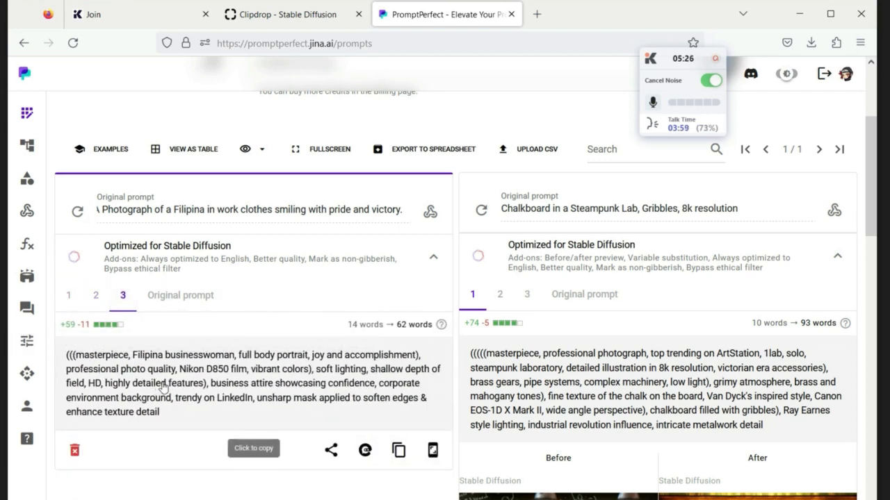
{"action": "left_click", "coordinate": [293, 22]}
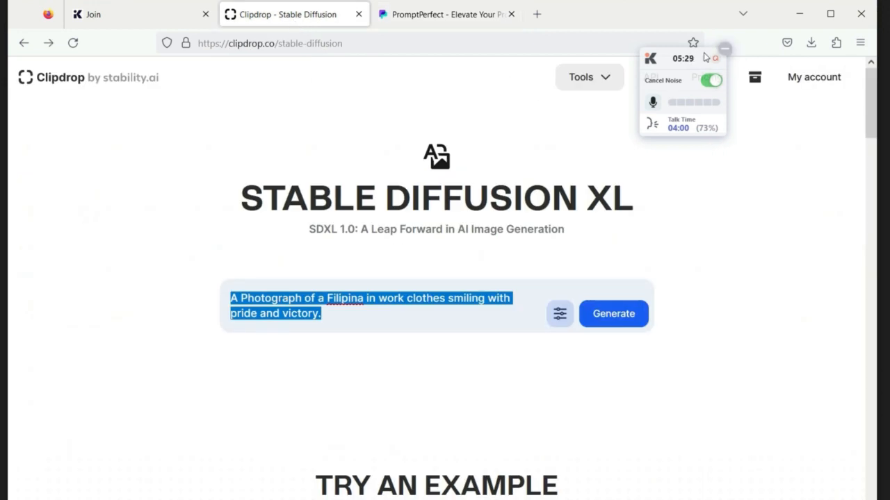
{"action": "left_click_drag", "start_coordinate": [671, 60], "coordinate": [0, 182]}
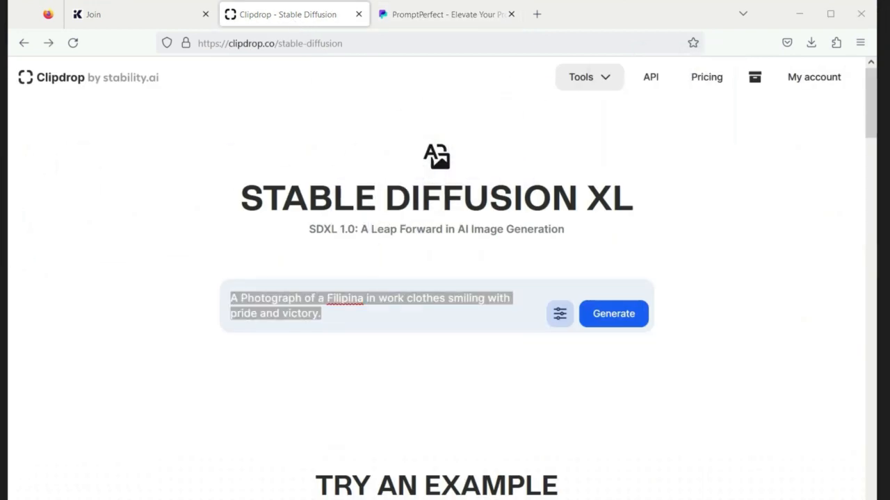
{"action": "left_click", "coordinate": [354, 314]}
{"action": "left_click_drag", "start_coordinate": [354, 314], "coordinate": [226, 300]}
{"action": "type", "text": "(((masterpiece, Filipina businesswoman, full body portrait, joy and accomplishment), professional photo quality, Nikon D850 film, vibrant colors), soft lighting, shallow depth of field, HD, highly detailed features), business attire showcasing confidence, corporate environment background, trendy on LinkedIn, unsharp mask applied to soften edges & enhance texture detail"}
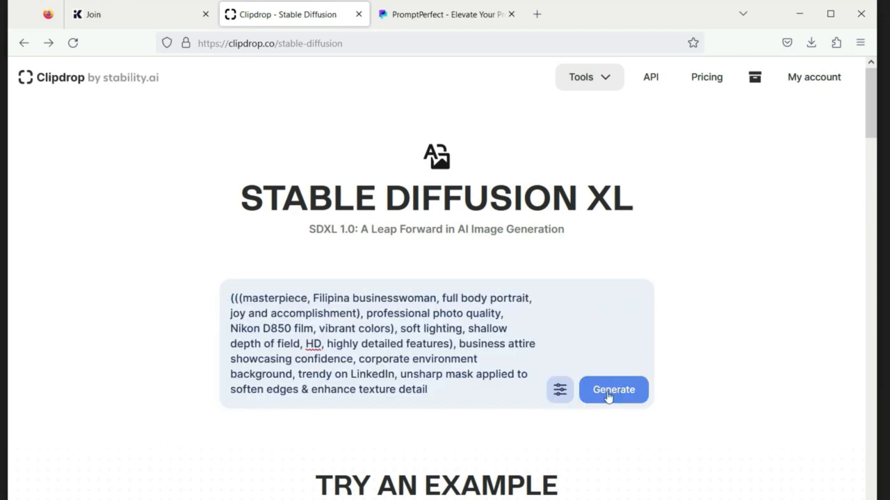
Step: Open the Stable Diffusion XL generation options and set the image style to Photographic
{"action": "left_click", "coordinate": [558, 392]}
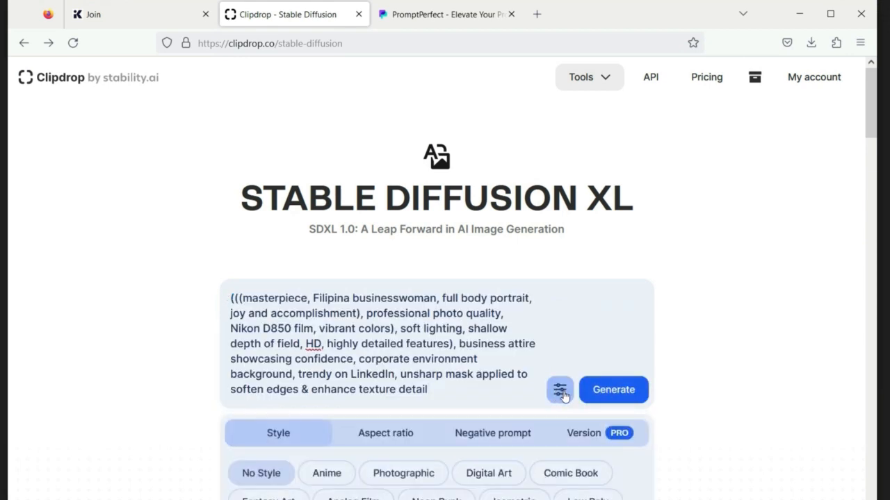
{"action": "left_click_drag", "start_coordinate": [873, 126], "coordinate": [879, 149]}
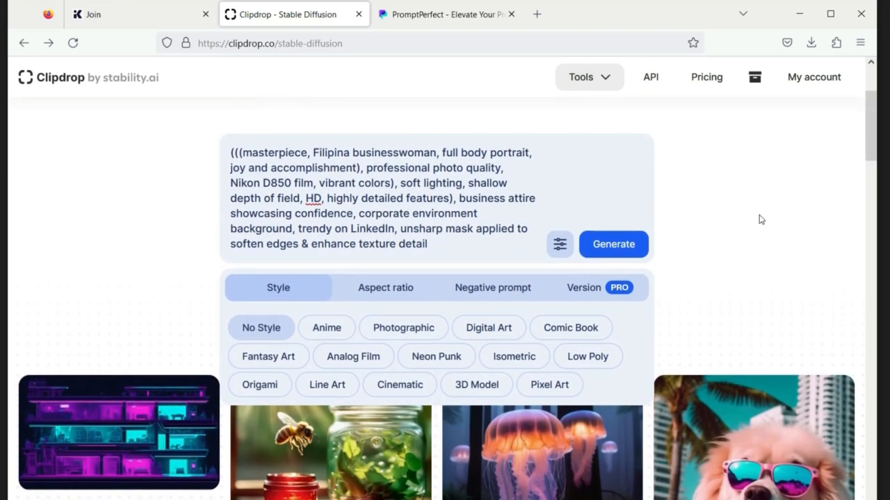
{"action": "left_click", "coordinate": [407, 336]}
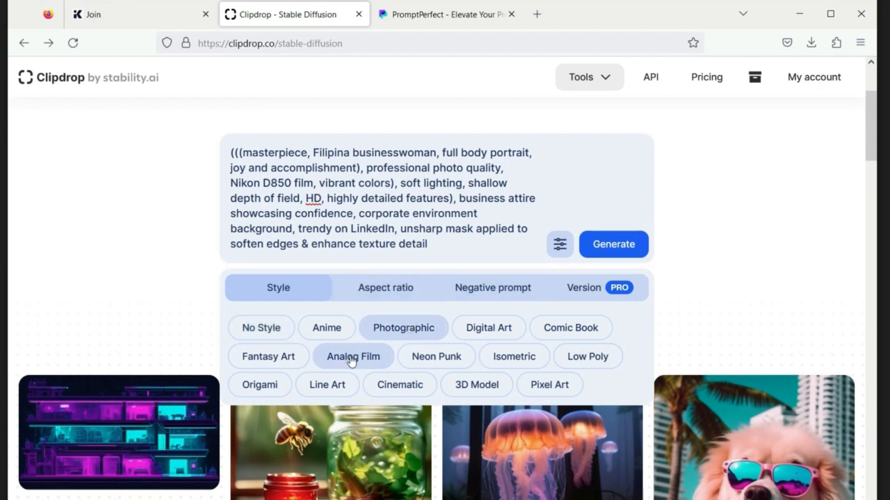
{"action": "left_click", "coordinate": [352, 360]}
{"action": "left_click", "coordinate": [400, 393]}
{"action": "left_click", "coordinate": [403, 332]}
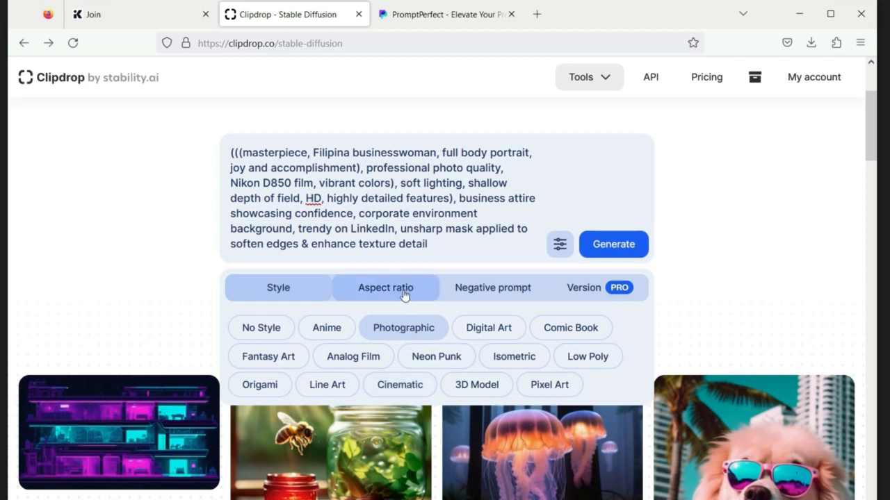
Step: Enter the negative prompt "European, African, Man, Male, sad, sadness, anger, angry, amateur photography, amateur, amateurish"
{"action": "left_click", "coordinate": [490, 291]}
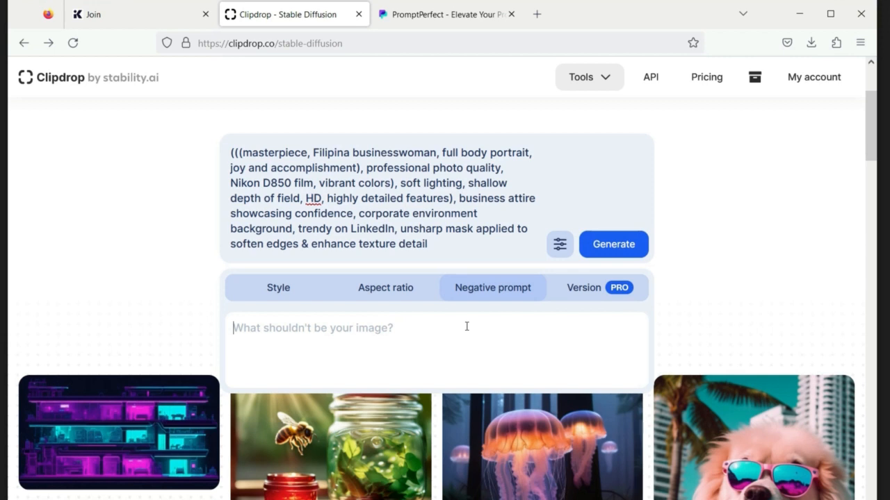
{"action": "type", "text": "European, Afr"}
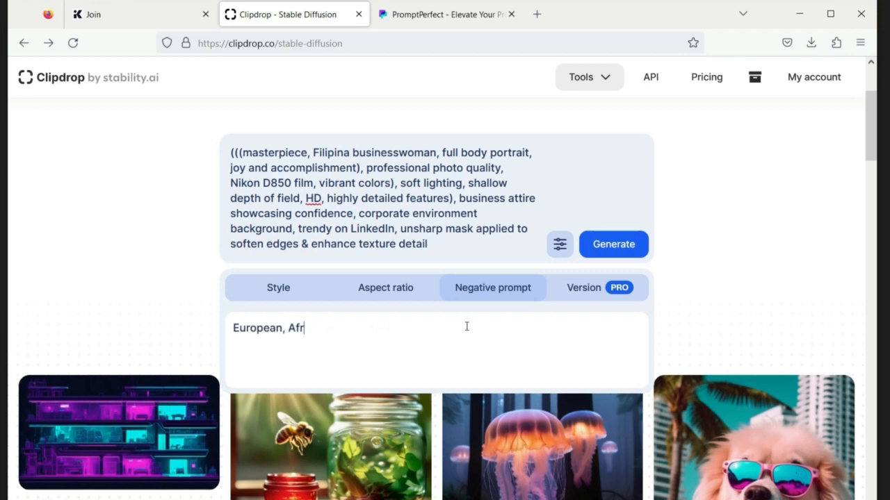
{"action": "type", "text": "ican, Man, Male"}
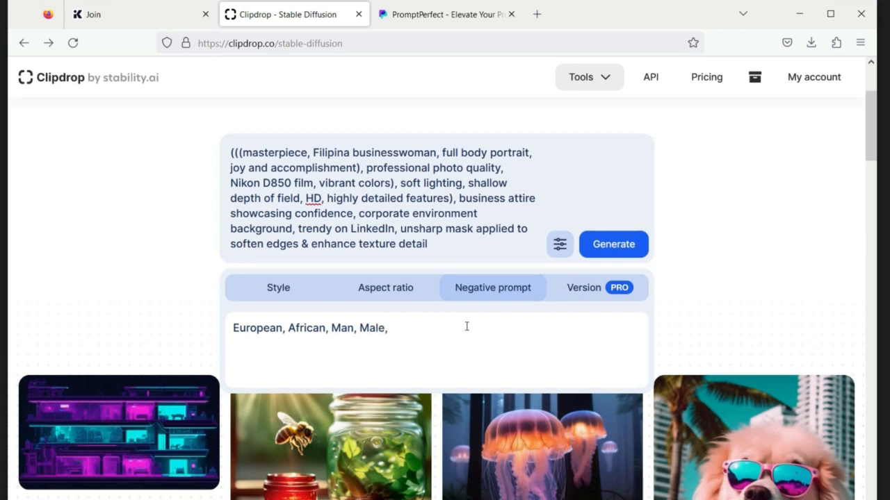
{"action": "type", "text": ", sad, sadness, anger, ang"}
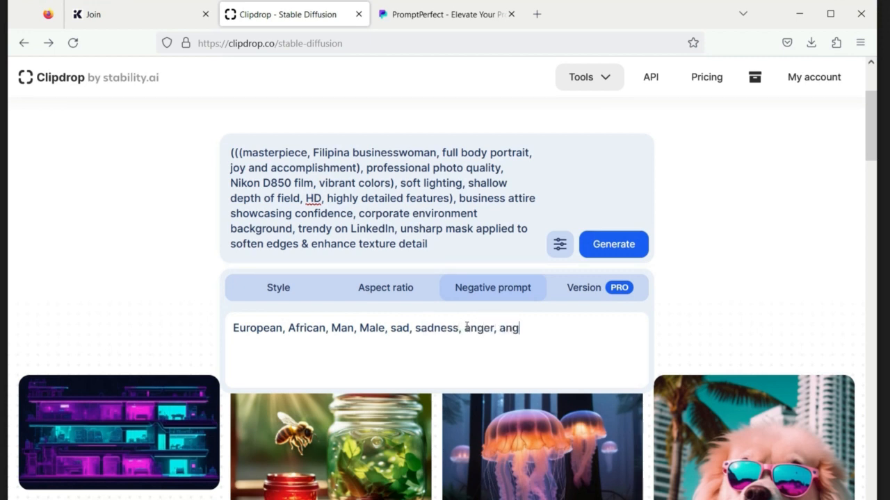
{"action": "type", "text": "ry, amatueur photograp"}
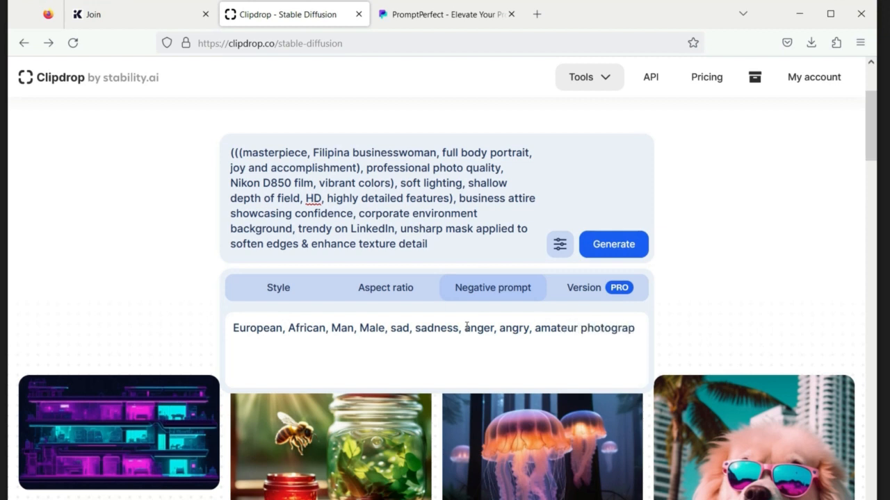
{"action": "type", "text": "hy, amateur"}
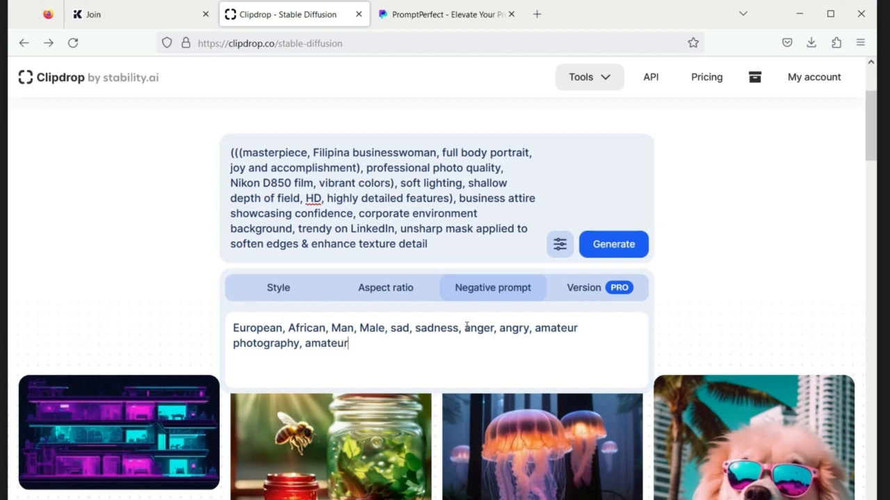
{"action": "type", "text": ", amateurish"}
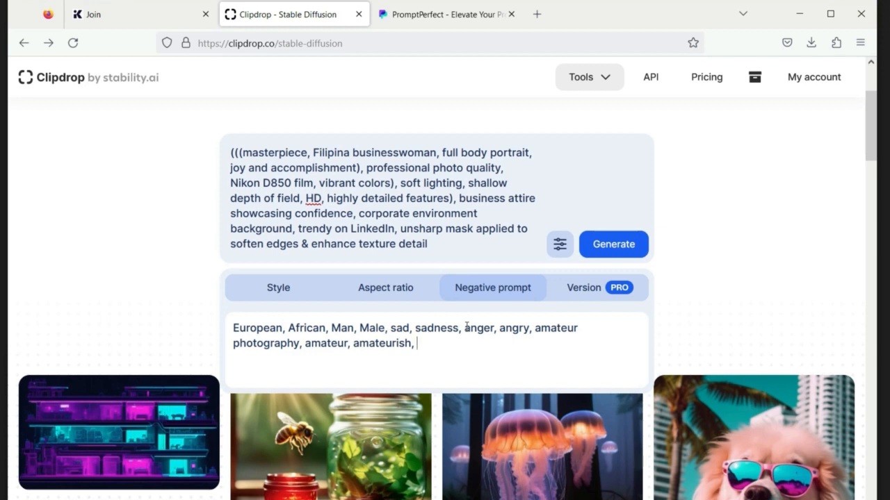
Step: Extend the negative prompt with "desaturated colors, hard lighting, harsh lighting, low resolution, lowres, casual attire, ugly"
{"action": "type", "text": ", desaturated colors"}
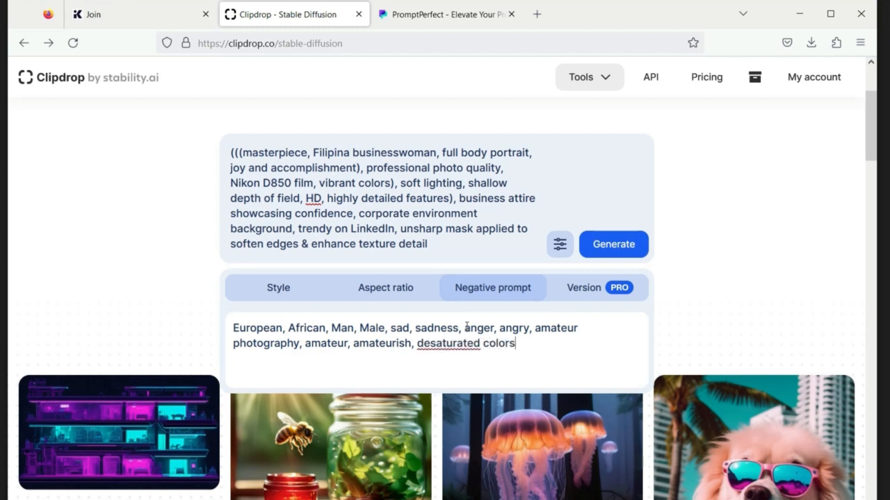
{"action": "type", "text": ", hard lighting, harsh lighting"}
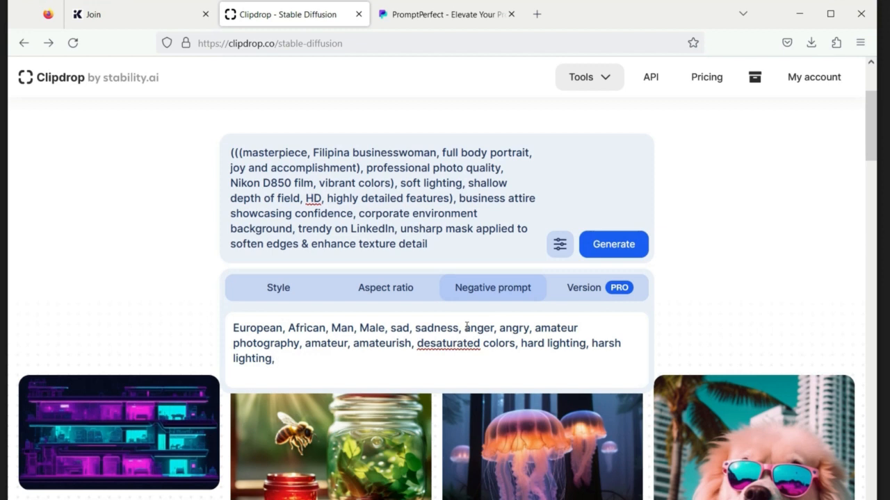
{"action": "type", "text": ", low resolution,"}
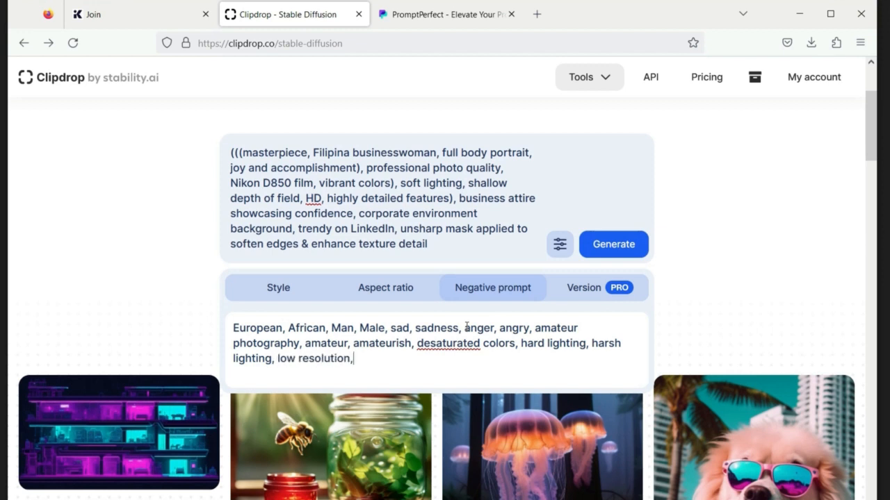
{"action": "type", "text": " lowres, "}
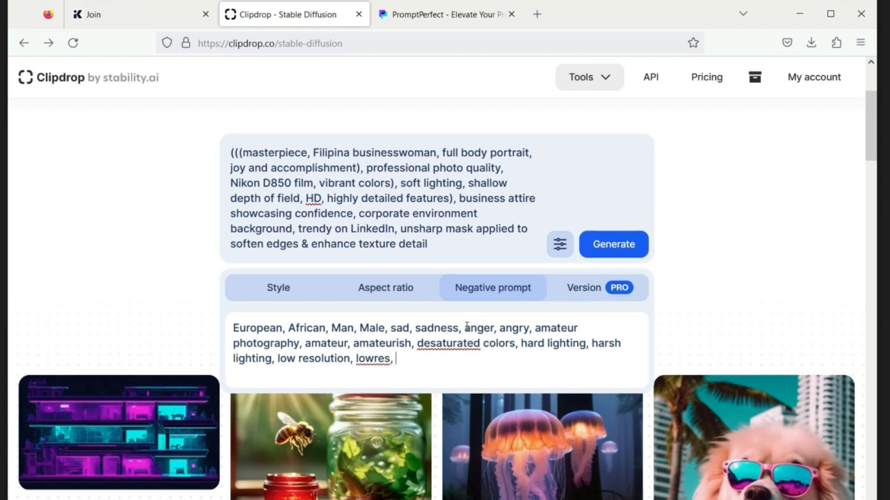
{"action": "type", "text": "casual attire"}
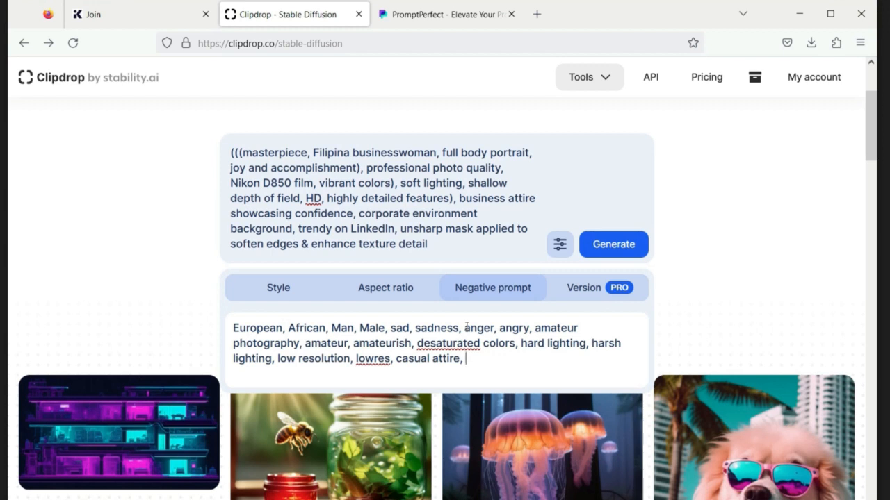
{"action": "type", "text": ", ugly"}
Step: Recheck the selected style and generate images from the Filipina businesswoman prompt
{"action": "left_click", "coordinate": [285, 287]}
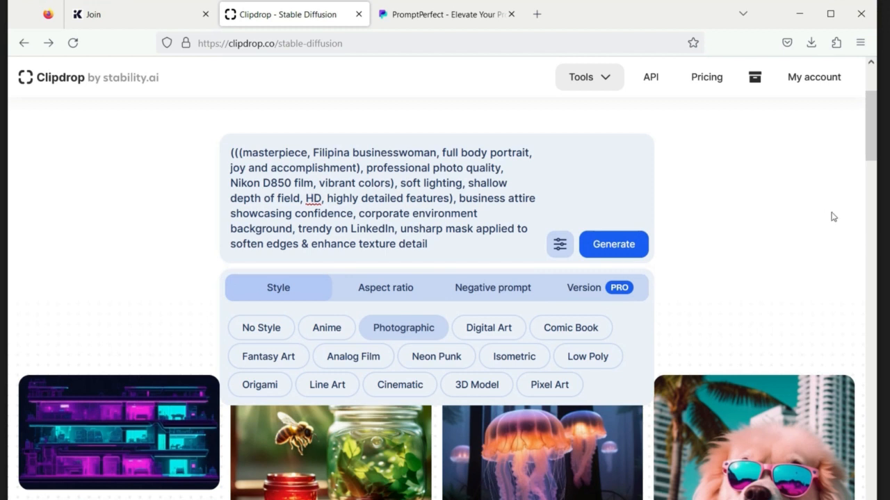
{"action": "scroll", "coordinate": [874, 135], "scroll_direction": "up", "scroll_amount": 1}
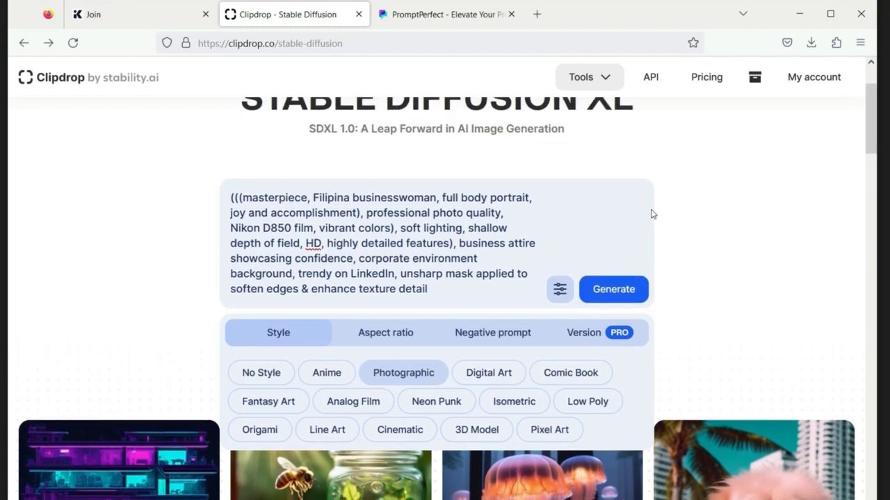
{"action": "left_click", "coordinate": [606, 290]}
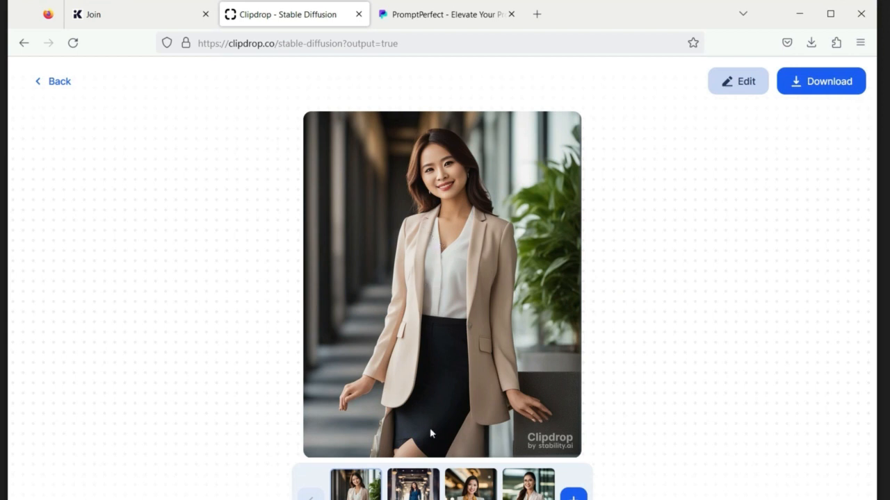
Step: View the second, third and fourth generated businesswoman images at full size and return to the prompt page
{"action": "left_click", "coordinate": [413, 484]}
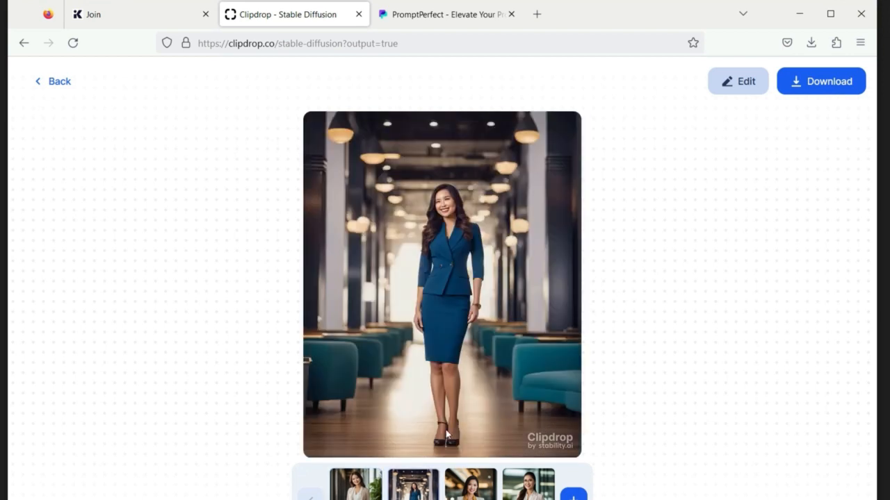
{"action": "left_click", "coordinate": [464, 491]}
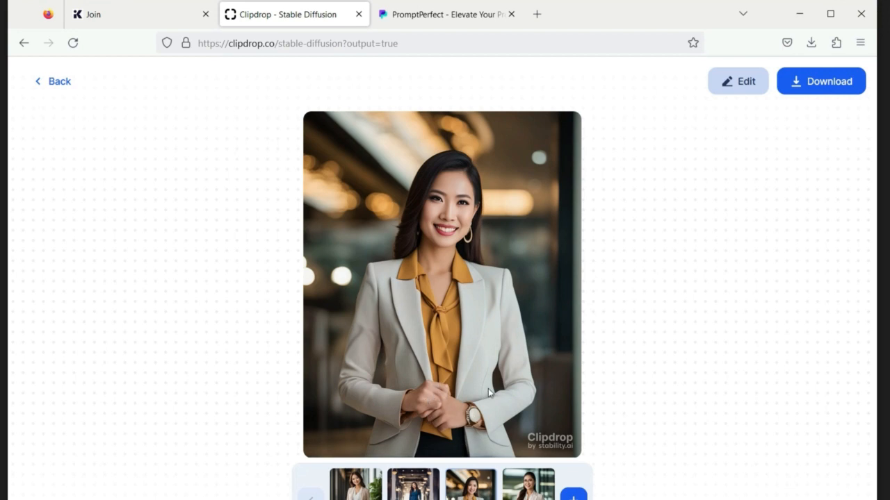
{"action": "left_click", "coordinate": [530, 483]}
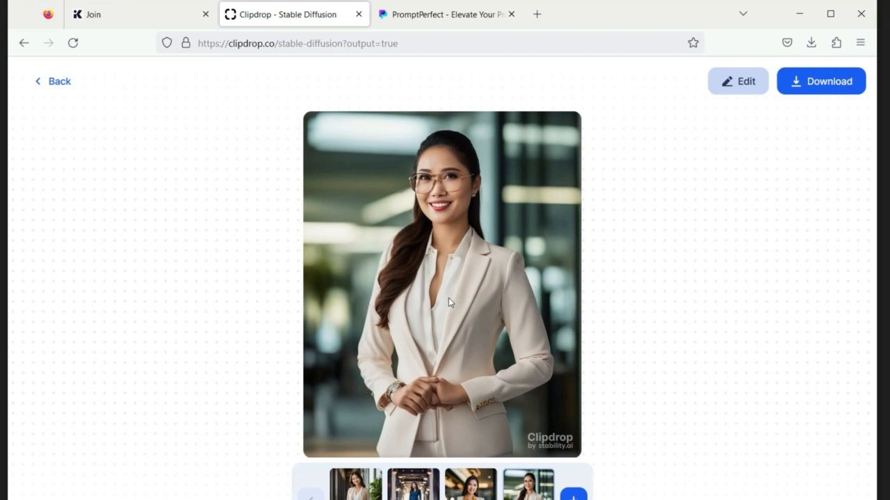
{"action": "left_click", "coordinate": [65, 88]}
Step: Copy optimized version 1 of the Filipina prompt from PromptPerfect and replace the Stable Diffusion prompt in Clipdrop with it
{"action": "left_click", "coordinate": [417, 15]}
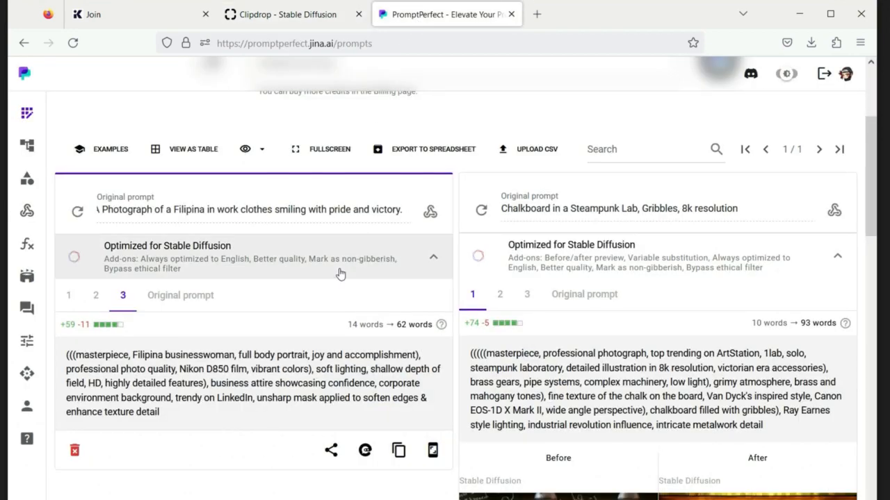
{"action": "left_click", "coordinate": [69, 294]}
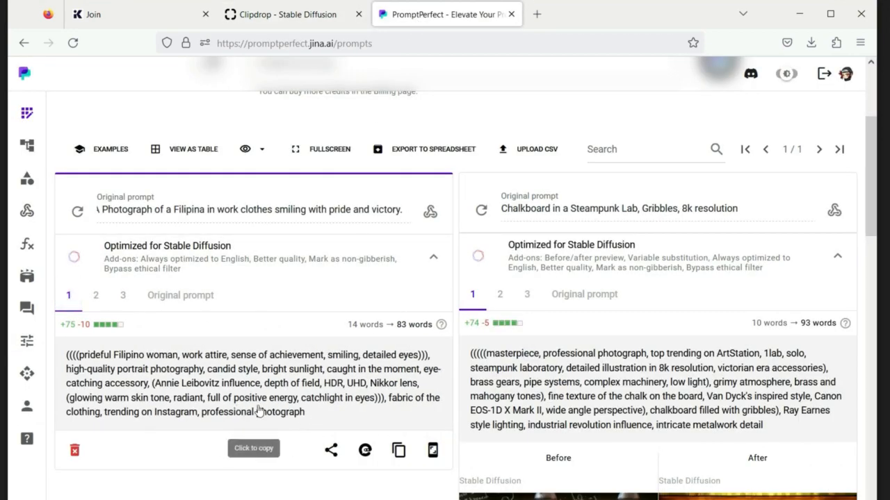
{"action": "left_click", "coordinate": [318, 17]}
{"action": "left_click_drag", "start_coordinate": [435, 369], "coordinate": [223, 276]}
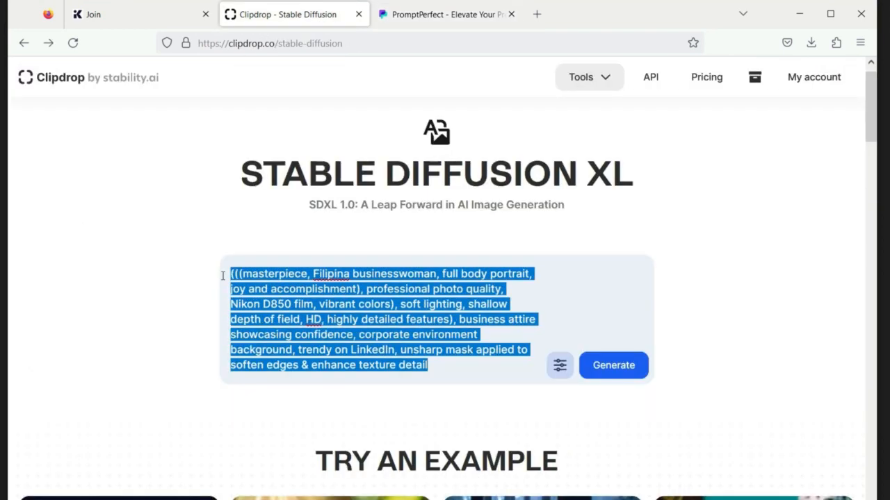
{"action": "type", "text": "((((prideful Filipino woman, work attire, sense of achievement, smiling, detailed eyes))), high-quality portrait photography, candid style, bright sunlight, caught in the moment, eye-catching accessory, (Annie Leibovitz influence, depth of field, HDR, UHD, Nikkor lens, (glowing warm skin tone, radiant, full of positive energy, catchlight in eyes))), fabric of the clothing, trending on Instagram, professional photograph"}
{"action": "mouse_move", "coordinate": [535, 327]}
{"action": "left_mouse_down"}
{"action": "mouse_move", "coordinate": [536, 291]}
{"action": "mouse_move", "coordinate": [537, 349]}
{"action": "mouse_move", "coordinate": [538, 312]}
{"action": "left_mouse_up"}
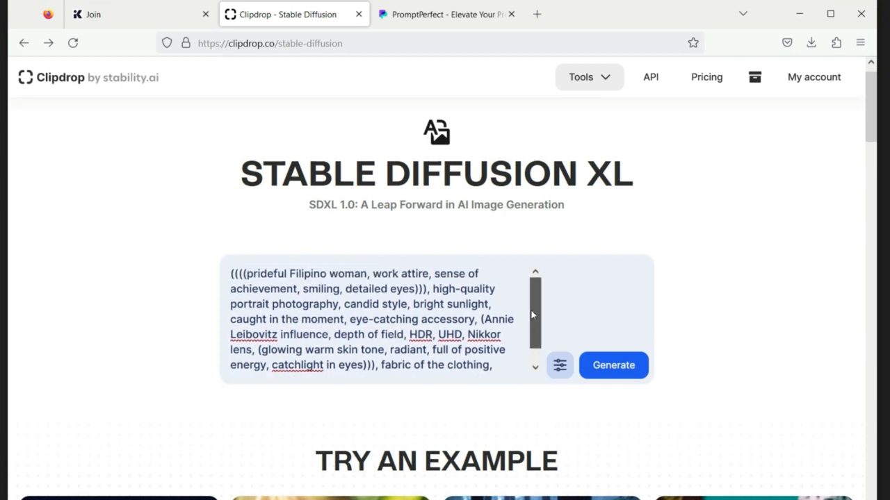
Step: Switch to PromptPerfect, review the text and image models available for prompt optimization, and close the model list
{"action": "left_click", "coordinate": [463, 19]}
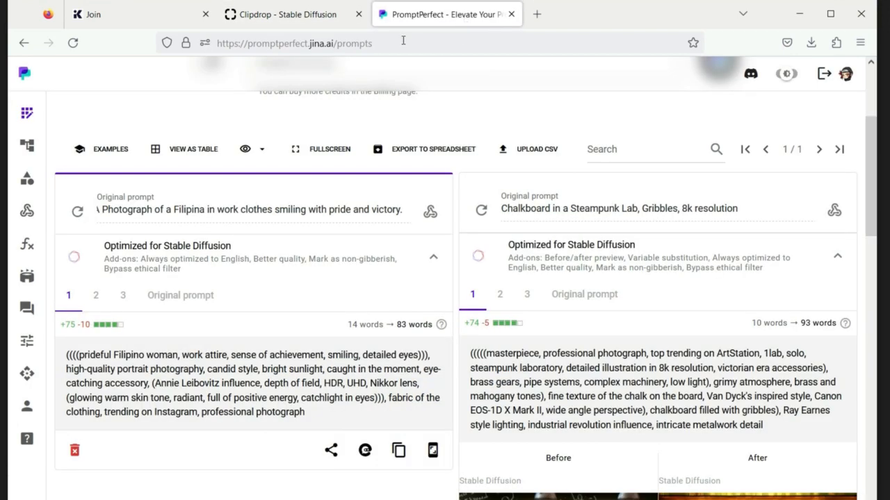
{"action": "scroll", "coordinate": [873, 109], "scroll_direction": "up", "scroll_amount": 3}
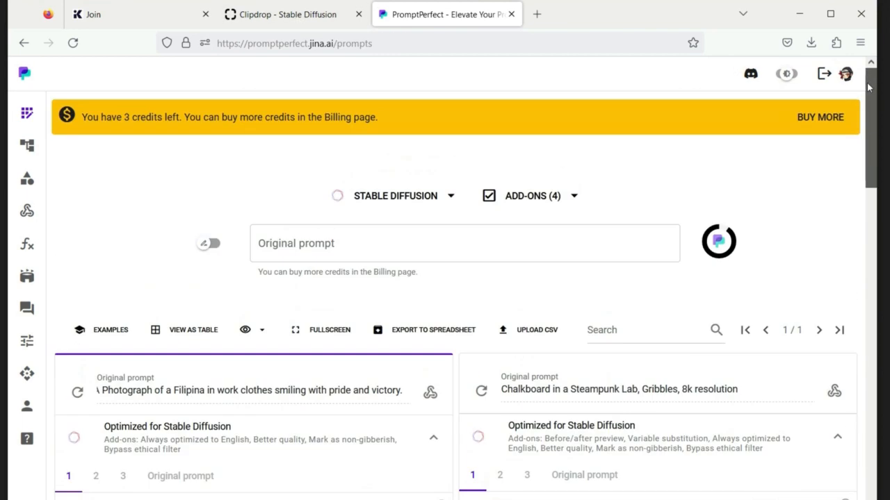
{"action": "left_click", "coordinate": [449, 197]}
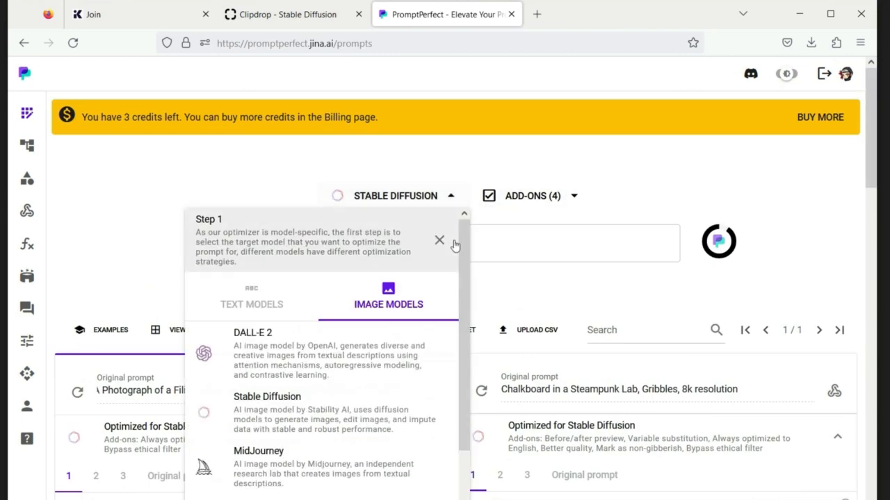
{"action": "left_click", "coordinate": [281, 305]}
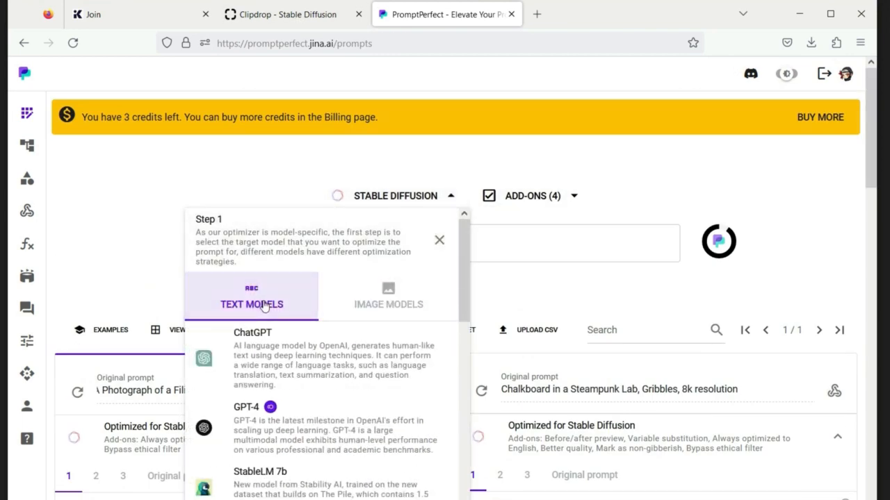
{"action": "left_click", "coordinate": [383, 311]}
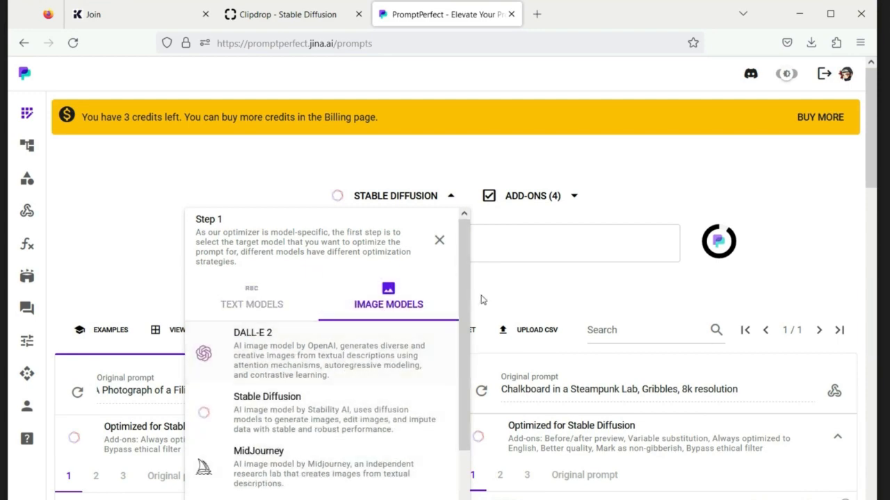
{"action": "left_click", "coordinate": [485, 292]}
Step: Return to Clipdrop, generate images from the "prideful Filipino woman" prompt, skipping the subscription offer, and view the second result
{"action": "left_click", "coordinate": [287, 15]}
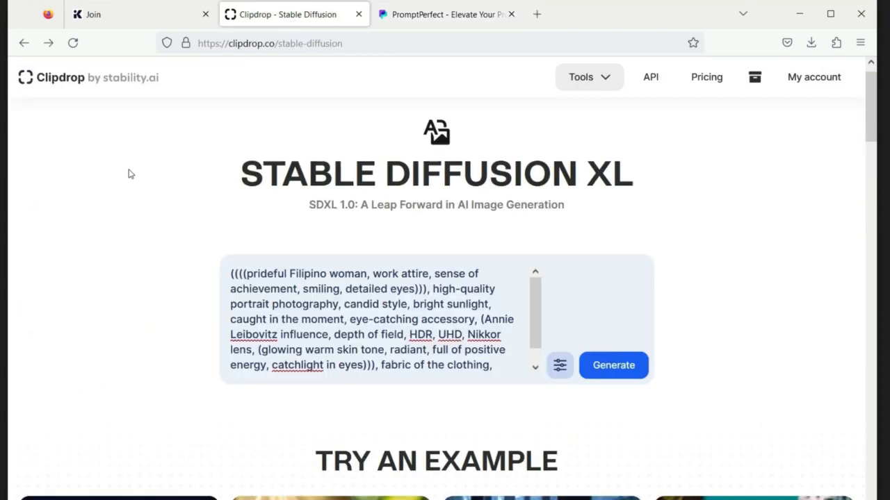
{"action": "left_click", "coordinate": [607, 373]}
{"action": "left_click", "coordinate": [473, 424]}
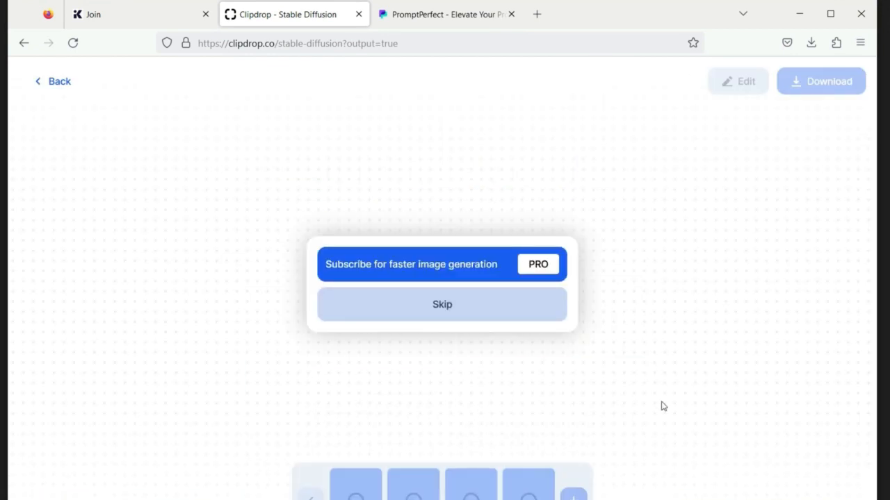
{"action": "left_click", "coordinate": [413, 317]}
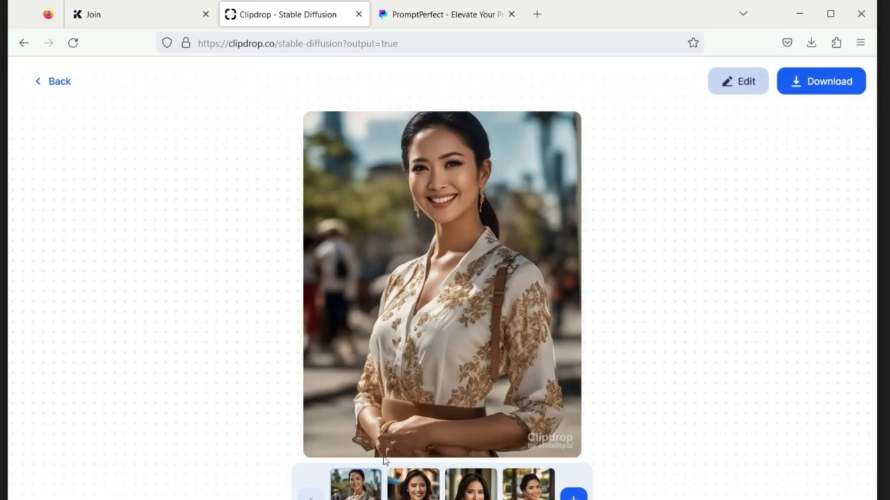
{"action": "left_click", "coordinate": [420, 495]}
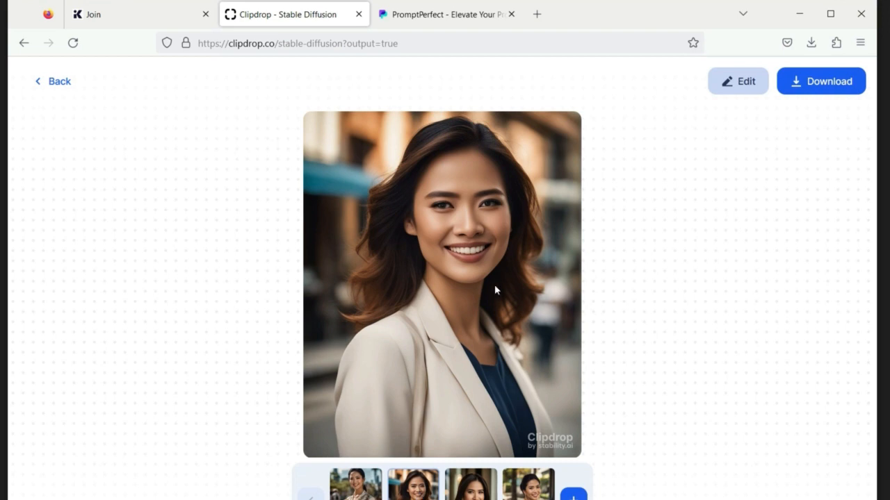
Step: View the third, fourth and first generated images at full size and return to the prompt page
{"action": "left_click", "coordinate": [470, 495]}
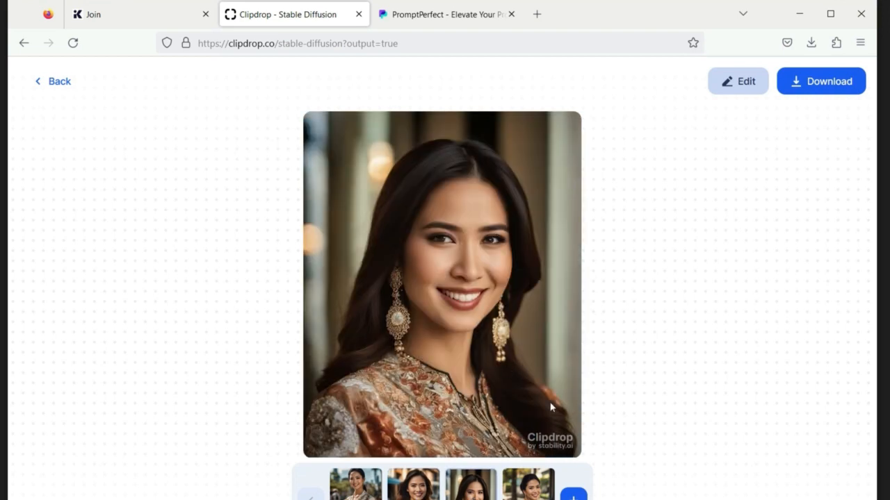
{"action": "left_click", "coordinate": [528, 492]}
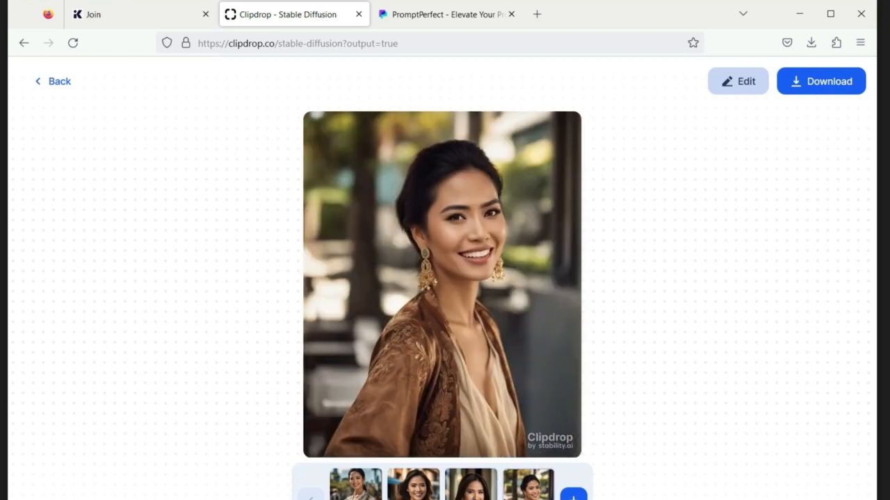
{"action": "left_click", "coordinate": [351, 493]}
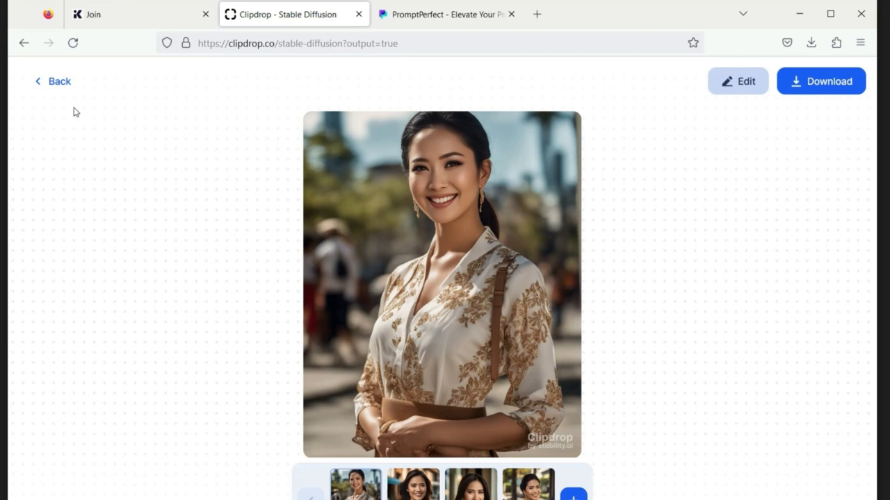
{"action": "left_click", "coordinate": [60, 82]}
Step: Change the style to Analog Film and generate images from the "prideful Filipino woman" prompt, skipping the subscription offer
{"action": "left_click", "coordinate": [560, 389]}
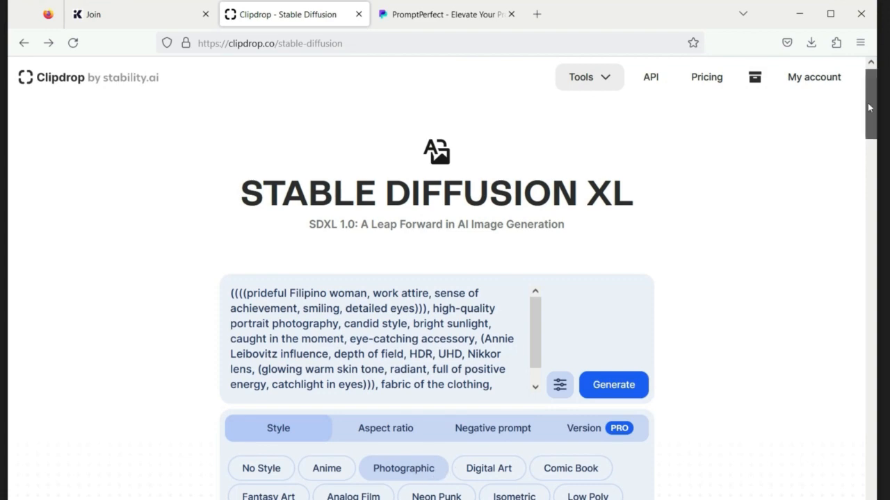
{"action": "mouse_move", "coordinate": [870, 97]}
{"action": "left_mouse_down"}
{"action": "mouse_move", "coordinate": [868, 145]}
{"action": "mouse_move", "coordinate": [867, 112]}
{"action": "left_mouse_up"}
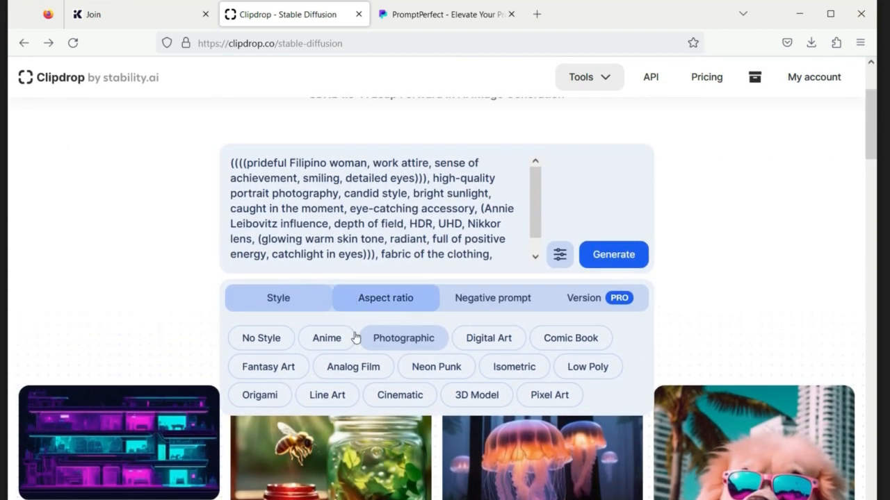
{"action": "left_click", "coordinate": [350, 369]}
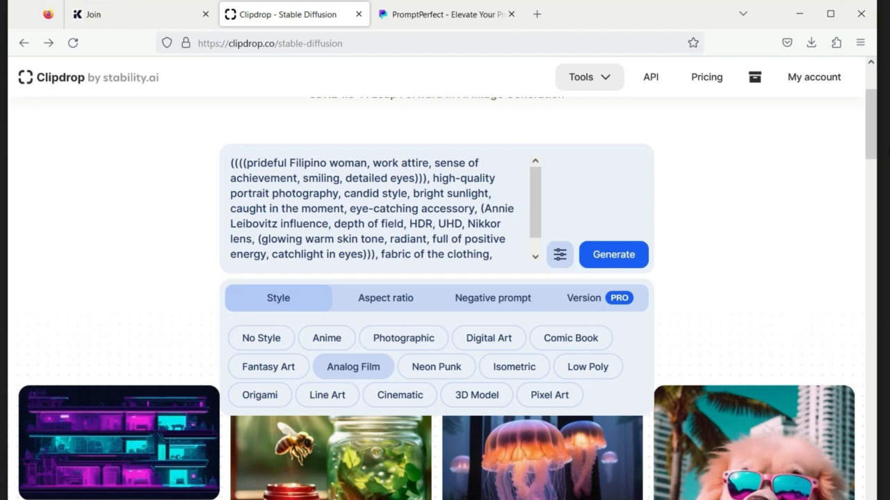
{"action": "left_click_drag", "start_coordinate": [869, 134], "coordinate": [868, 123]}
{"action": "left_click", "coordinate": [615, 327]}
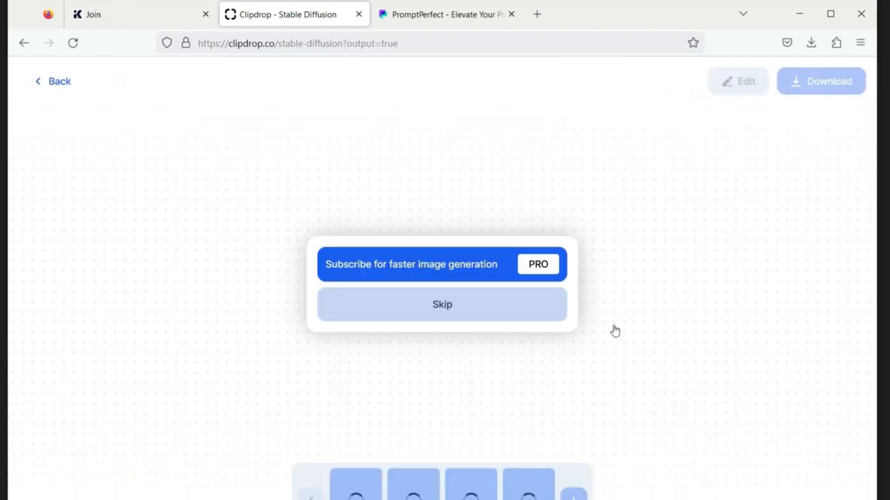
{"action": "left_click", "coordinate": [477, 308]}
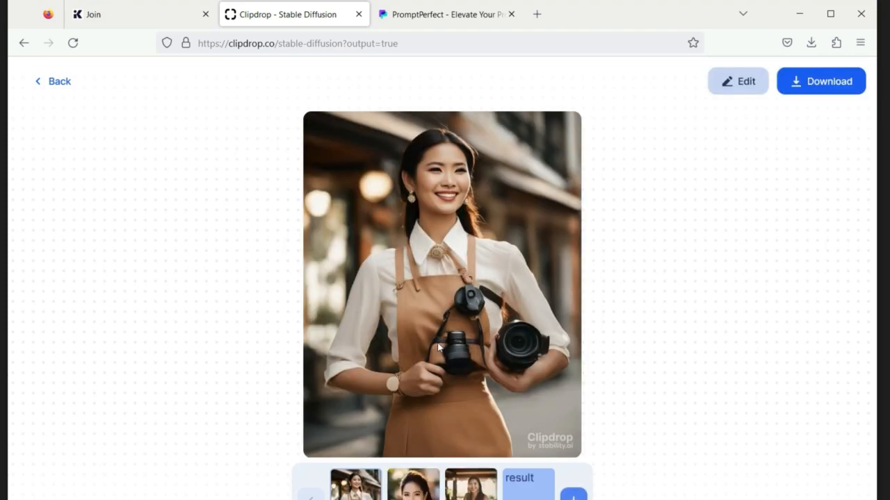
Step: View the second, third and fourth Analog Film images at full size and return to the prompt page
{"action": "left_click", "coordinate": [413, 485]}
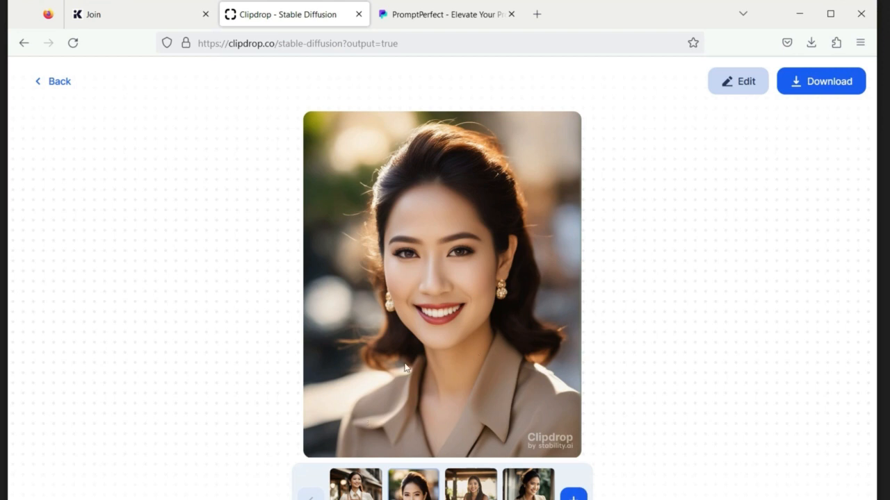
{"action": "left_click", "coordinate": [471, 486]}
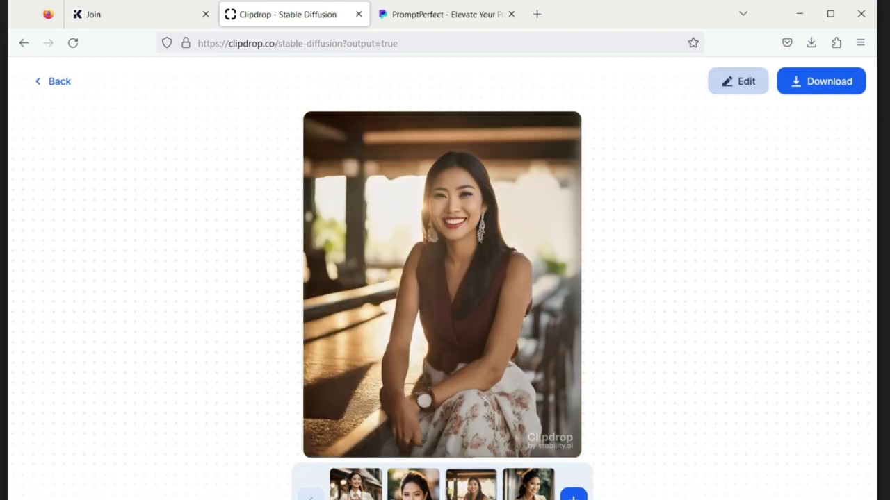
{"action": "left_click", "coordinate": [519, 491]}
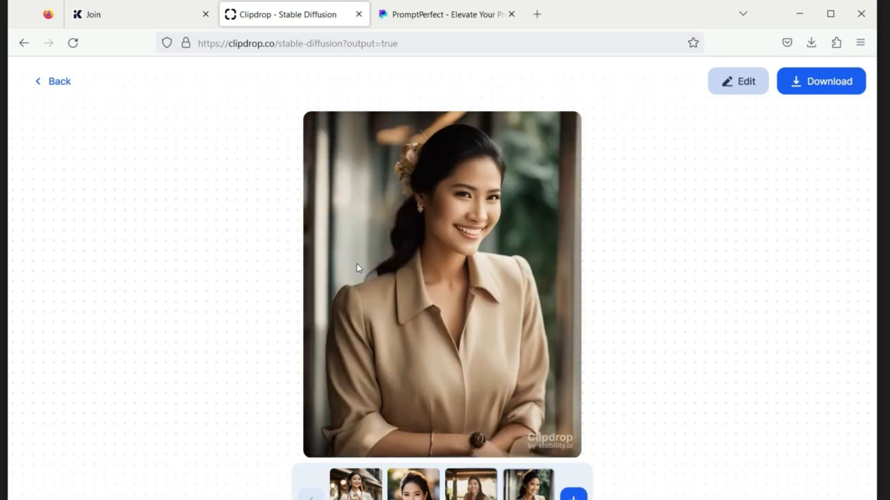
{"action": "left_click", "coordinate": [55, 83]}
Step: Copy optimized version 2 of the Filipina prompt from PromptPerfect and replace the Stable Diffusion prompt in Clipdrop with it
{"action": "left_click", "coordinate": [403, 21]}
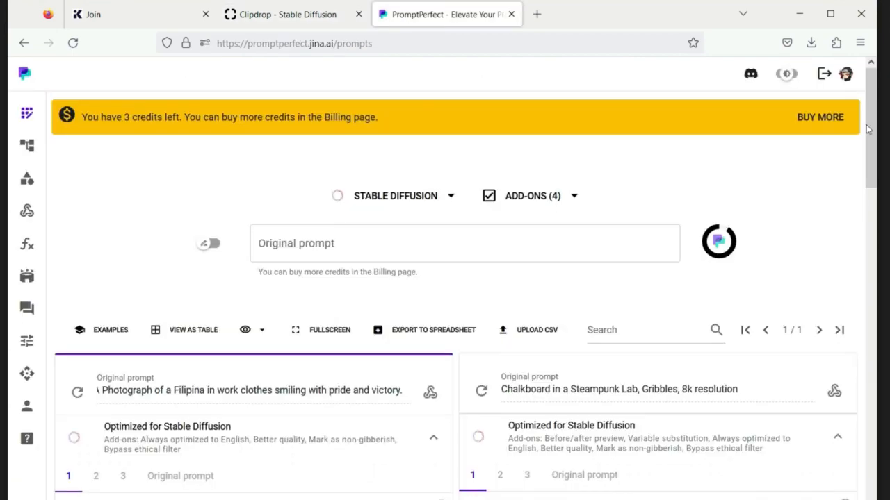
{"action": "scroll", "coordinate": [233, 252], "scroll_direction": "down", "scroll_amount": 4}
{"action": "left_click", "coordinate": [95, 223]}
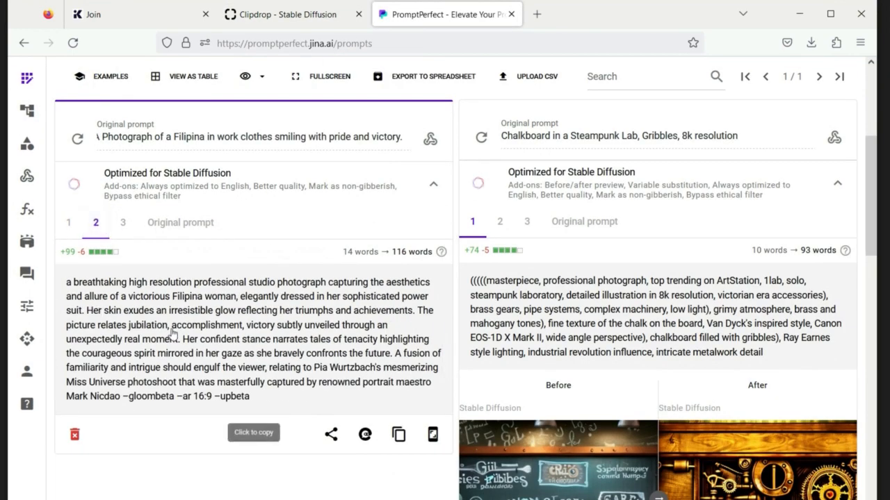
{"action": "left_click", "coordinate": [302, 19]}
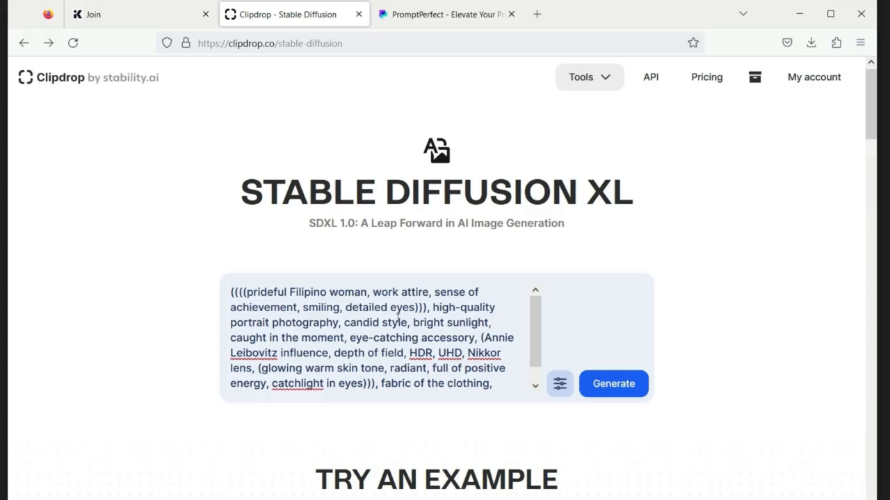
{"action": "key", "text": "ctrl+a"}
{"action": "key", "text": "BackSpace"}
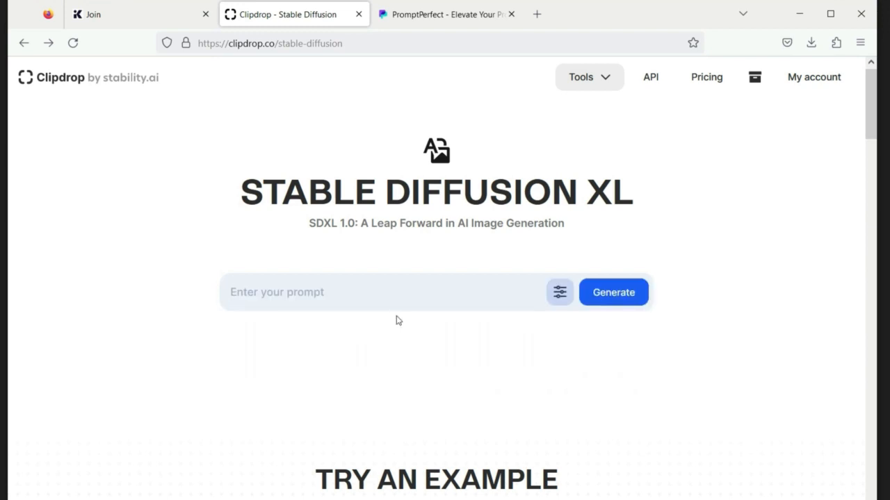
{"action": "key", "text": "ctrl+v"}
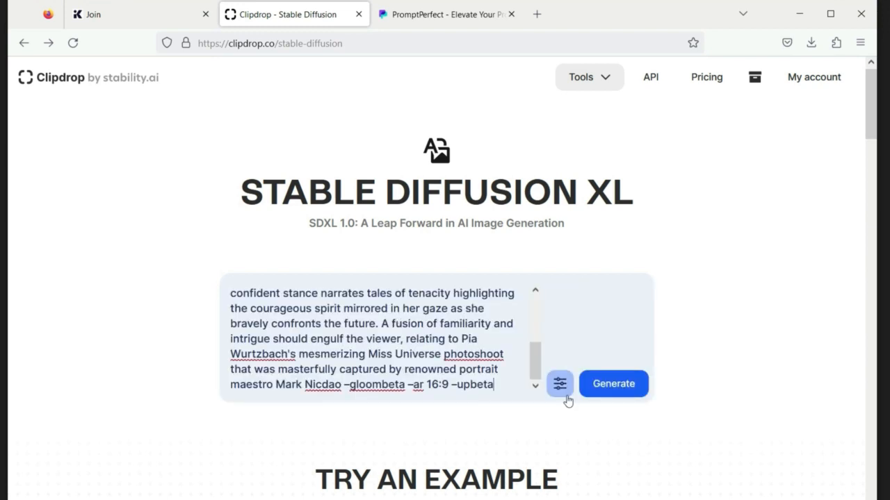
Step: Generate images from the "victorious Filipina woman" prompt, skipping the subscription offer, view all four results and return to the prompt page
{"action": "left_click", "coordinate": [605, 386]}
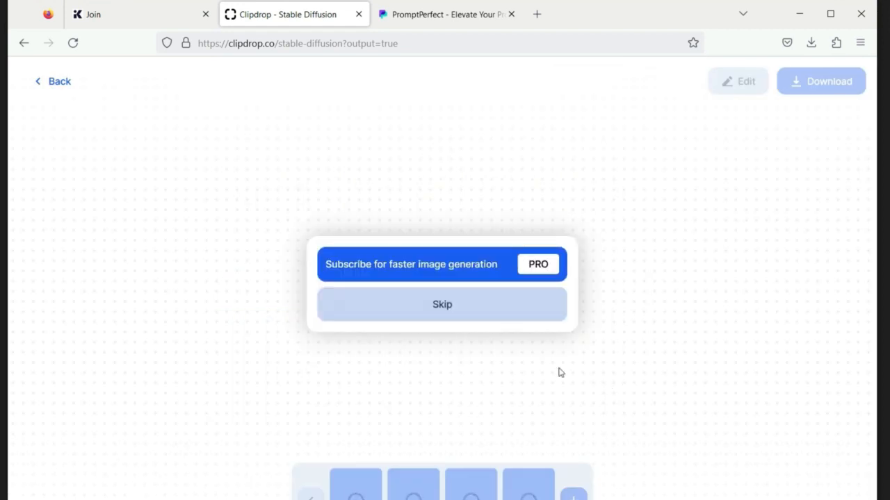
{"action": "left_click", "coordinate": [475, 317]}
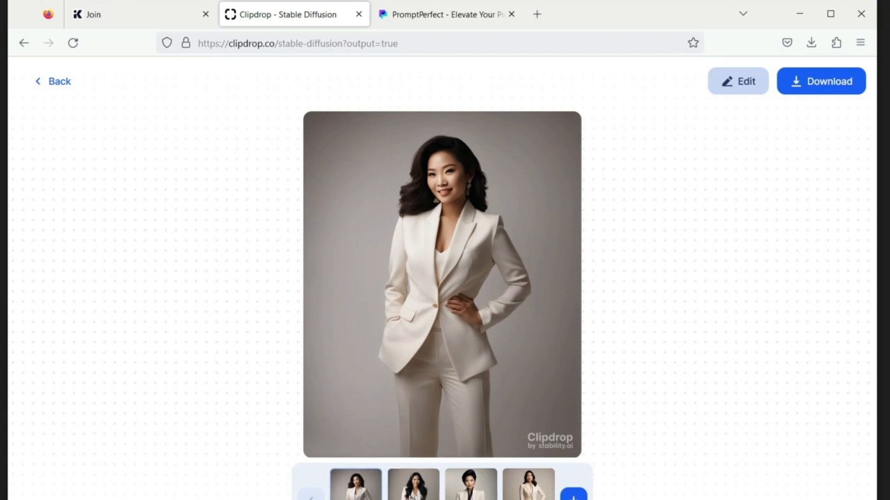
{"action": "left_click", "coordinate": [412, 492]}
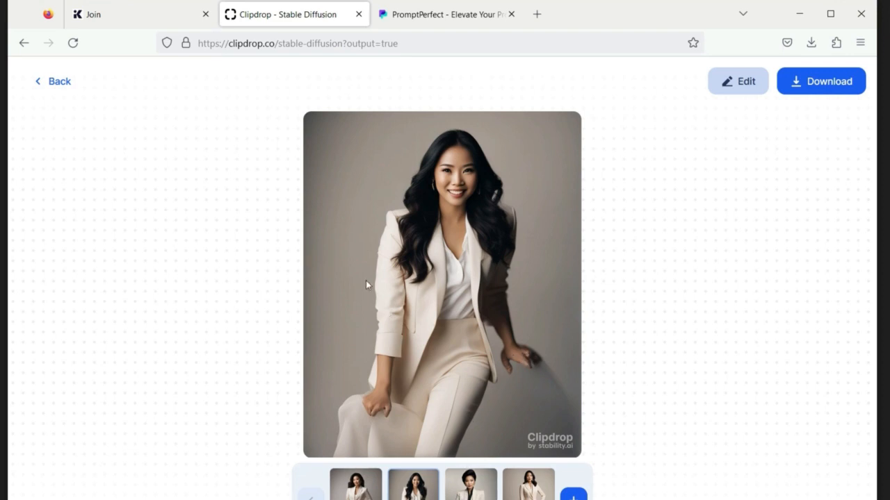
{"action": "left_click", "coordinate": [484, 468]}
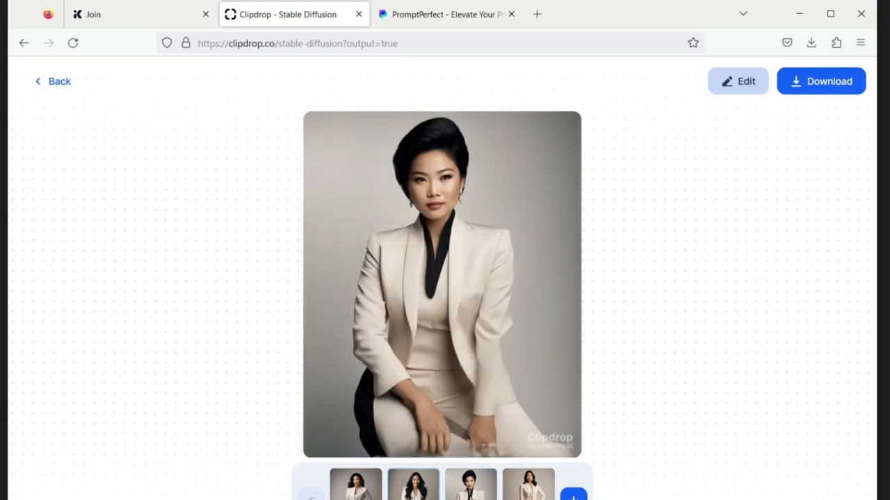
{"action": "key", "text": "Right"}
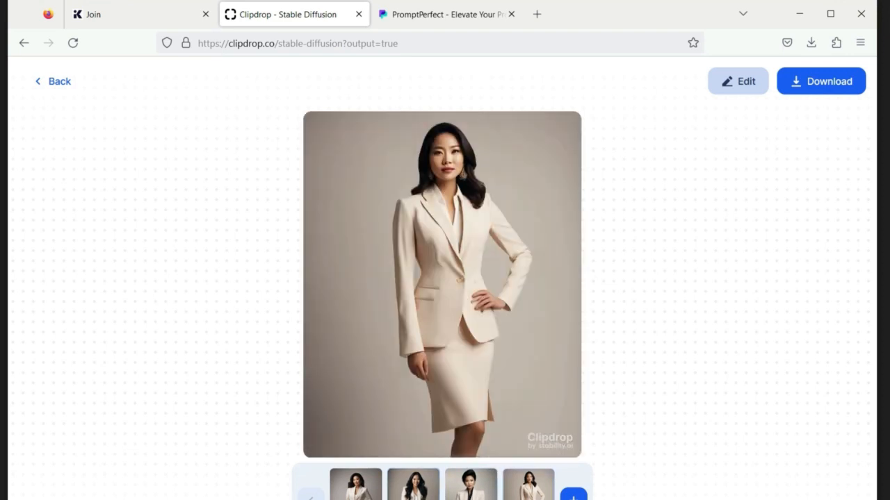
{"action": "left_click", "coordinate": [356, 493]}
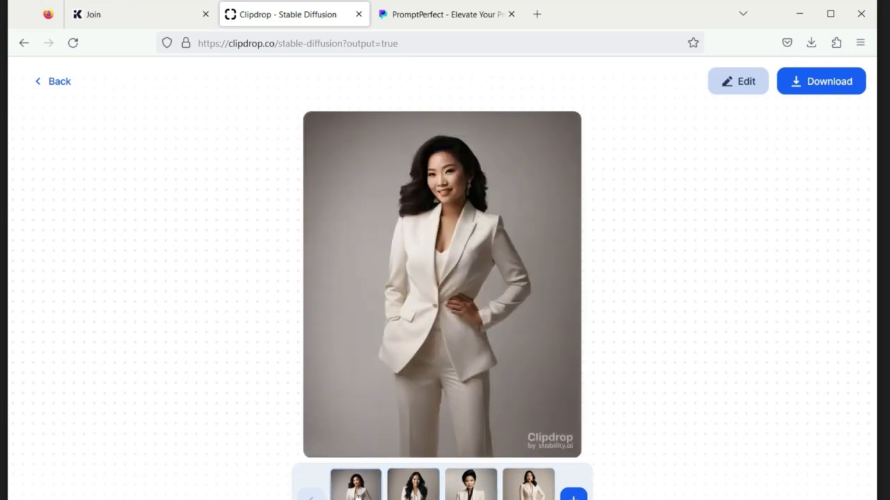
{"action": "left_click", "coordinate": [58, 82]}
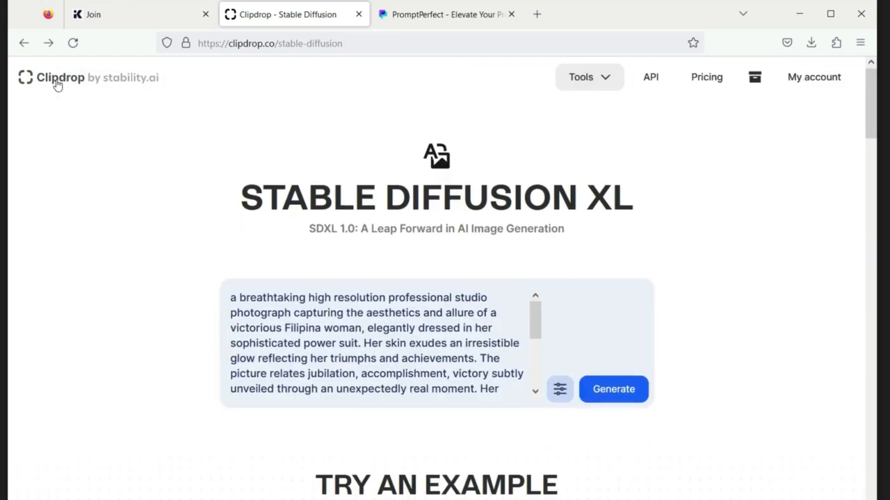
Step: Change the style to Cinematic and generate new images from the "victorious Filipina woman" prompt
{"action": "left_click", "coordinate": [560, 391]}
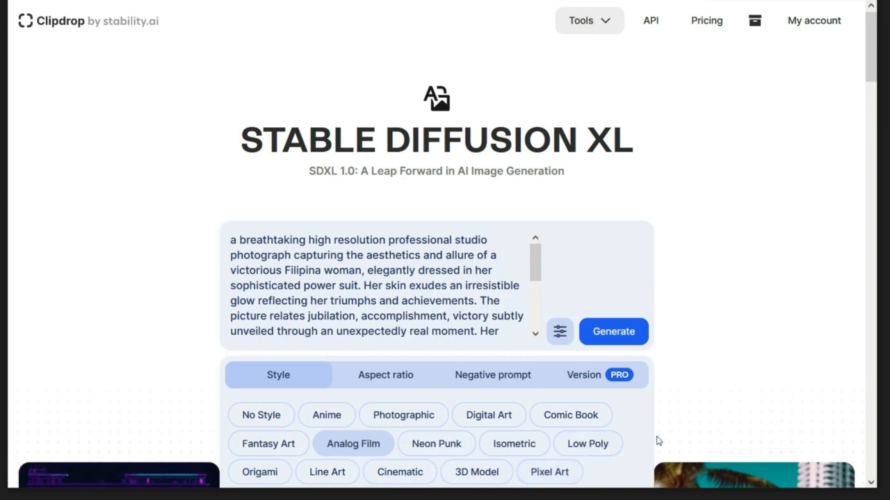
{"action": "left_click", "coordinate": [409, 478]}
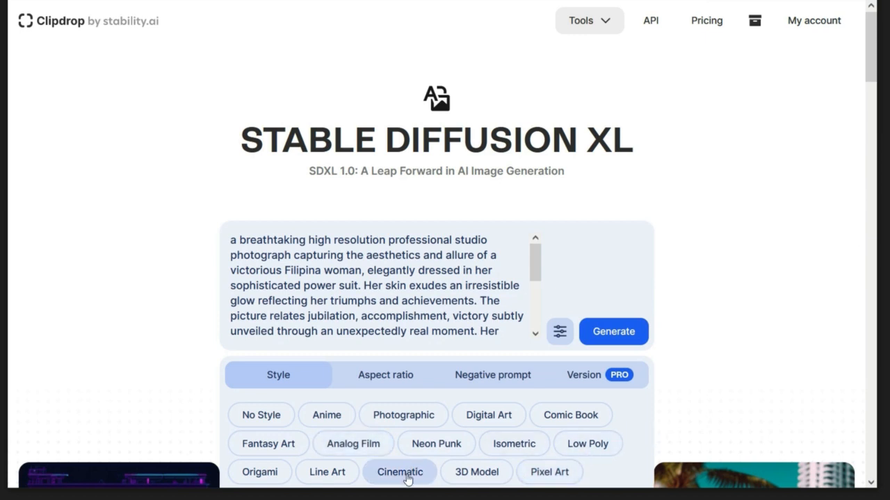
{"action": "left_click", "coordinate": [617, 337]}
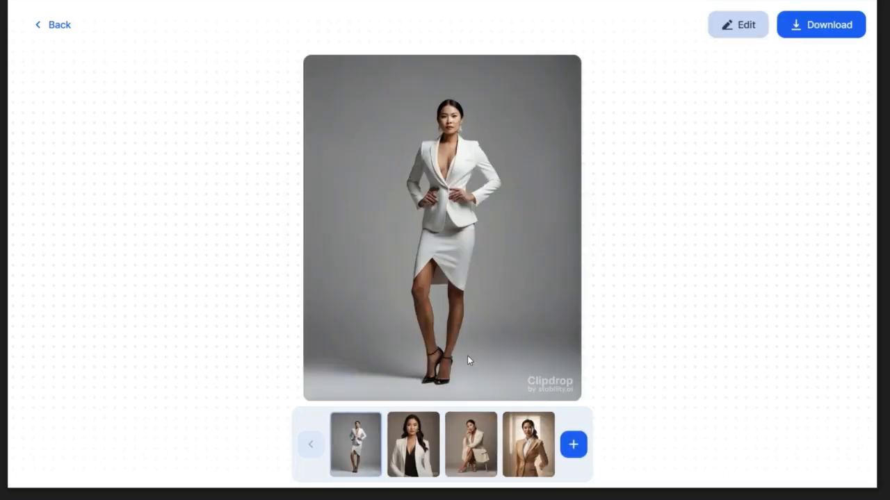
Step: View the second, third and fourth Cinematic images at full size, ending on the second one in the white blazer
{"action": "left_click", "coordinate": [410, 450]}
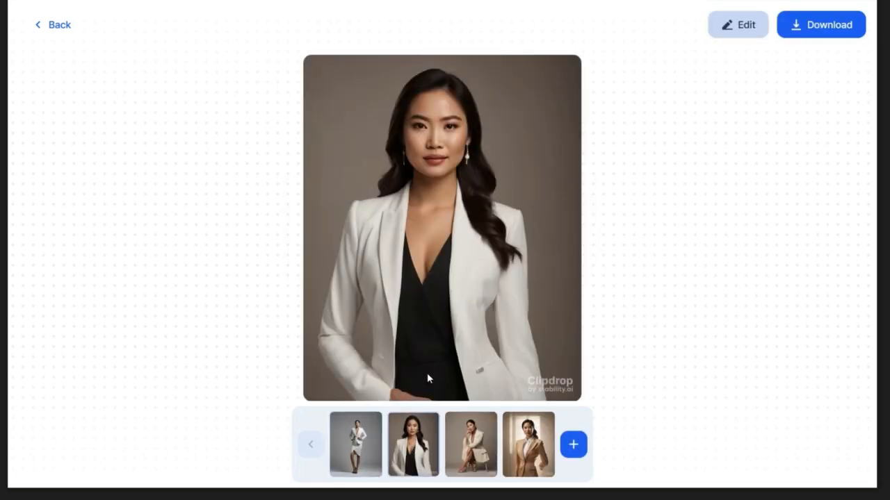
{"action": "left_click", "coordinate": [478, 451]}
{"action": "left_click", "coordinate": [526, 453]}
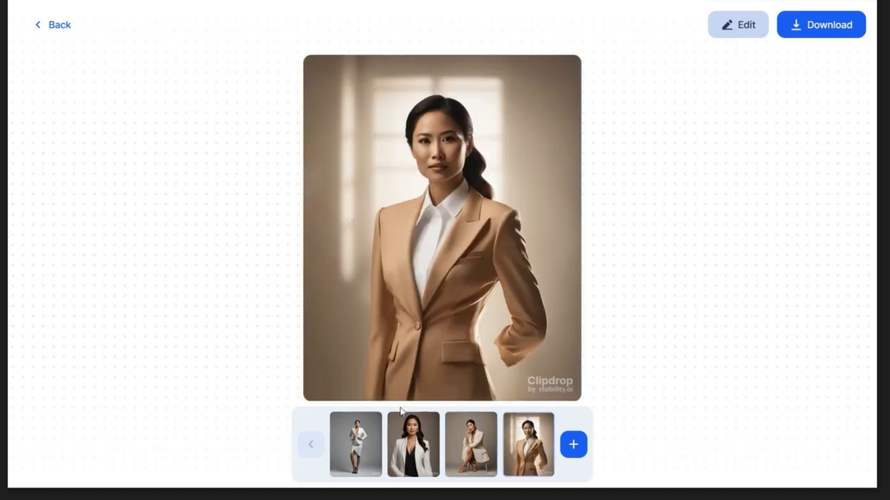
{"action": "left_click", "coordinate": [414, 449]}
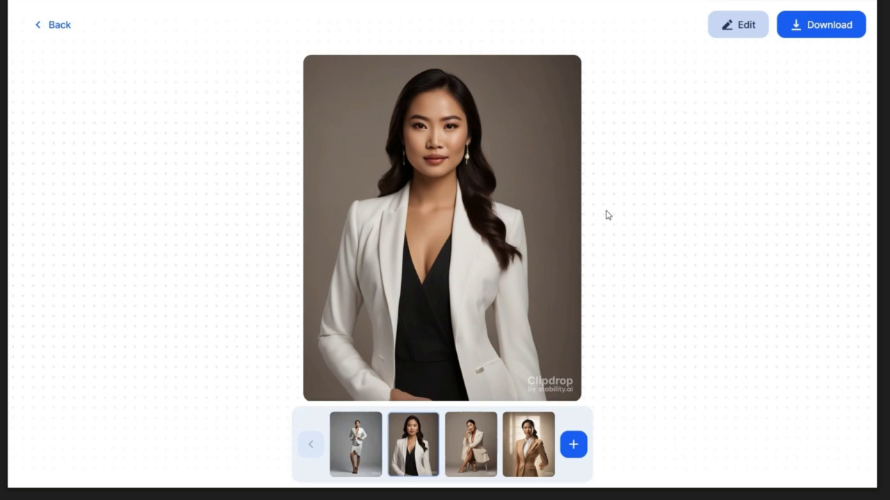
Step: Remove the background from the white-blazer image, downscaling it to the SD size of 819 × 1024
{"action": "left_click", "coordinate": [742, 26]}
{"action": "left_click", "coordinate": [631, 65]}
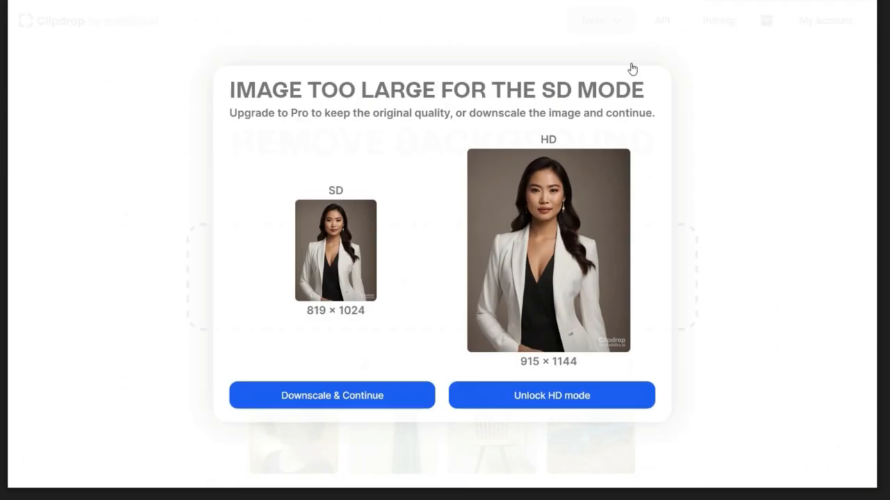
{"action": "left_click", "coordinate": [334, 398]}
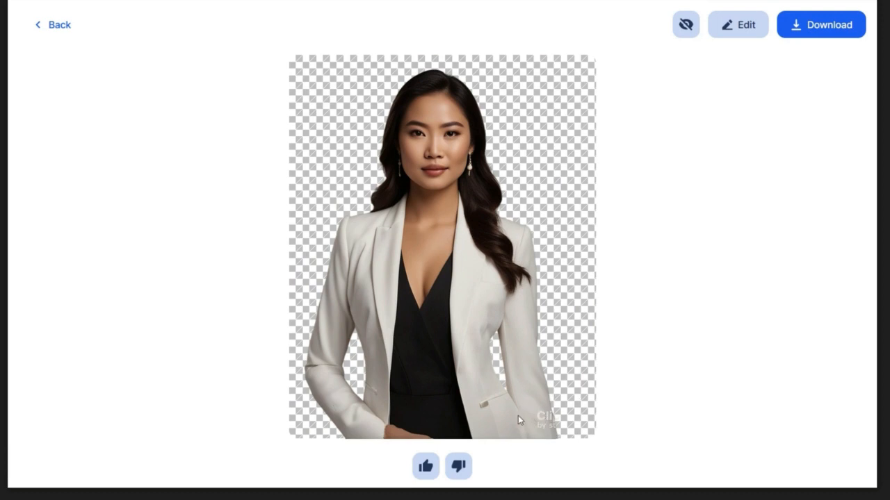
Step: Rate the background removal positively, download the cutout as a PNG and open the downloaded file
{"action": "left_click", "coordinate": [426, 467]}
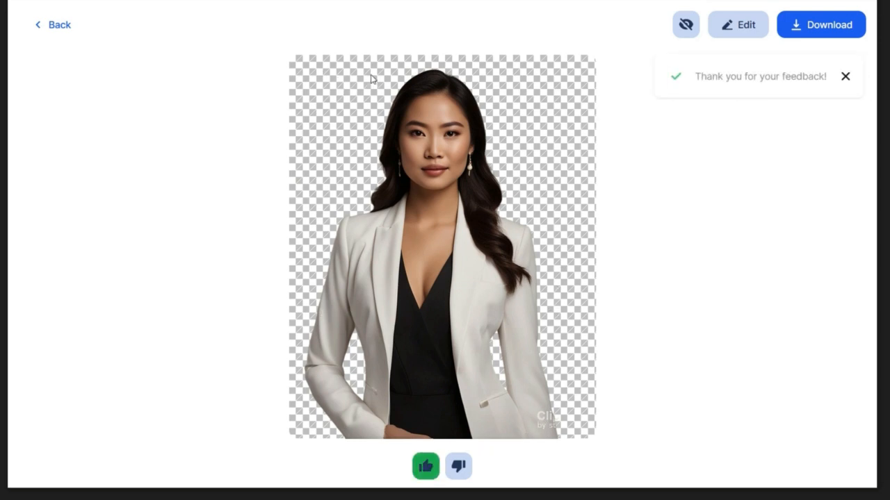
{"action": "left_click", "coordinate": [798, 26]}
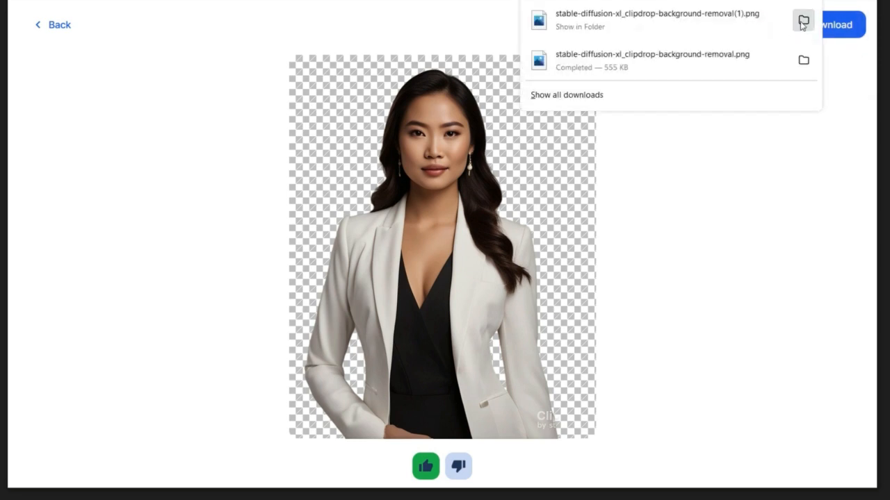
{"action": "left_click", "coordinate": [567, 30]}
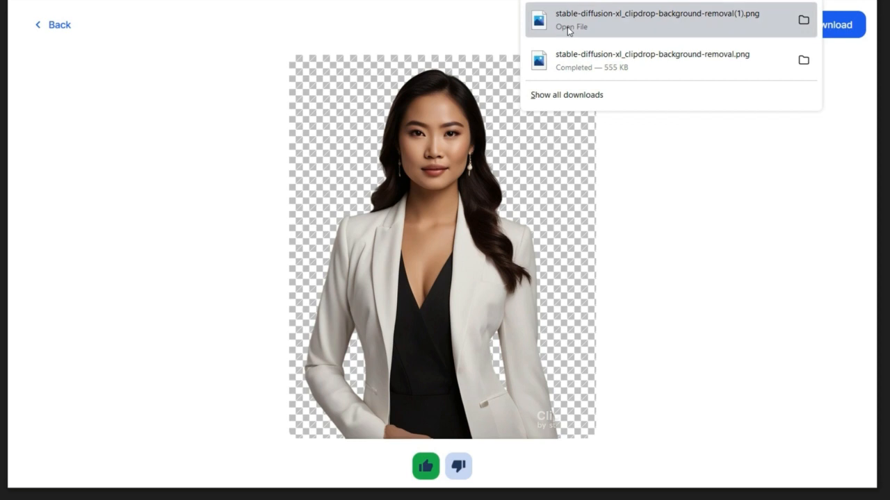